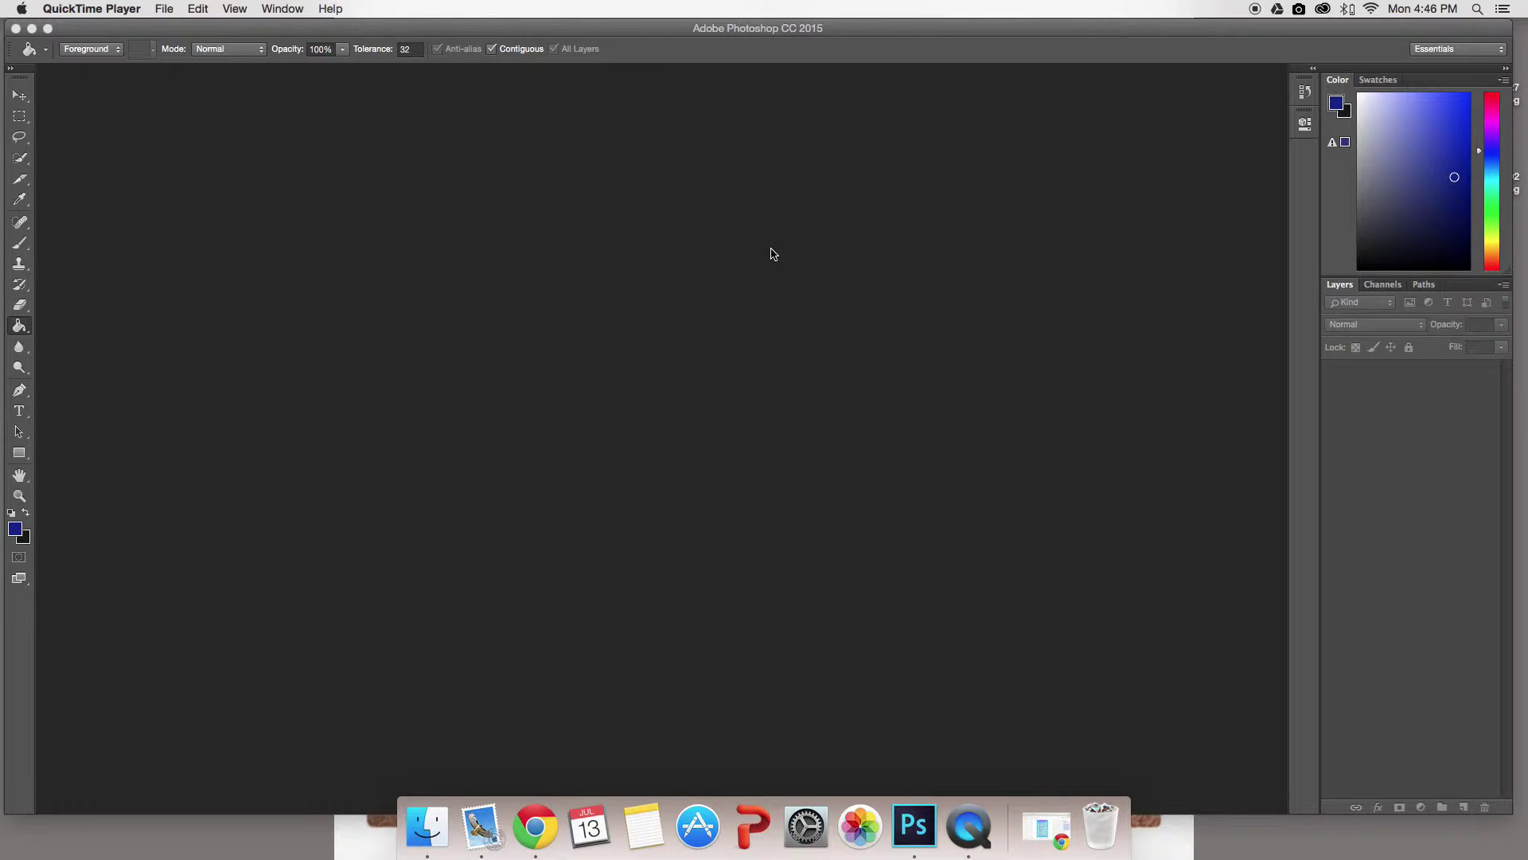
Create a new 735 × 498 pixel document with transparent background named Pinterest BOard Cover
left_click(150, 24)
left_click(146, 8)
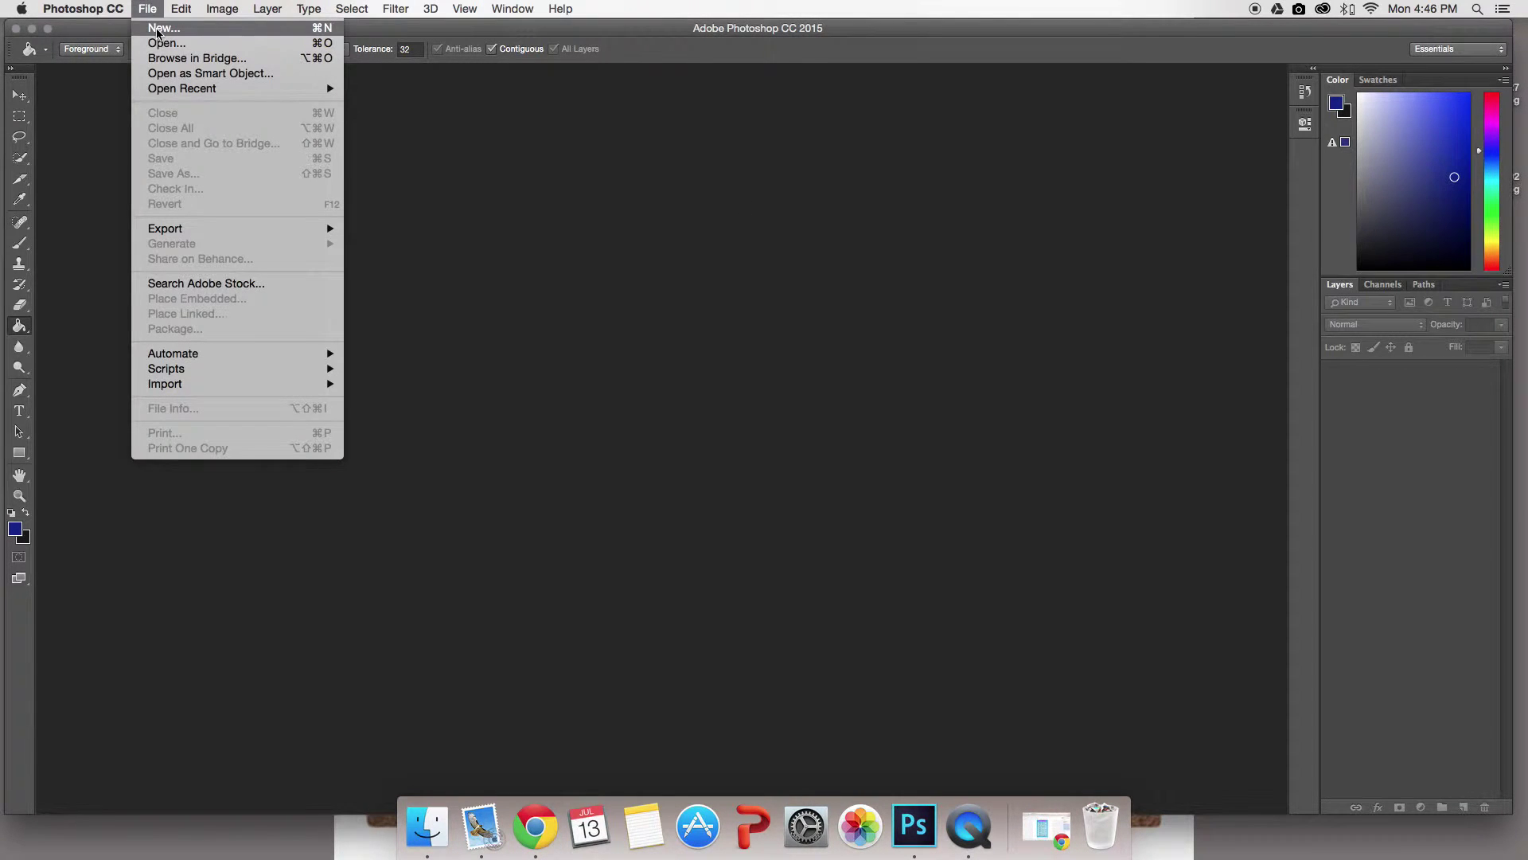
left_click(156, 32)
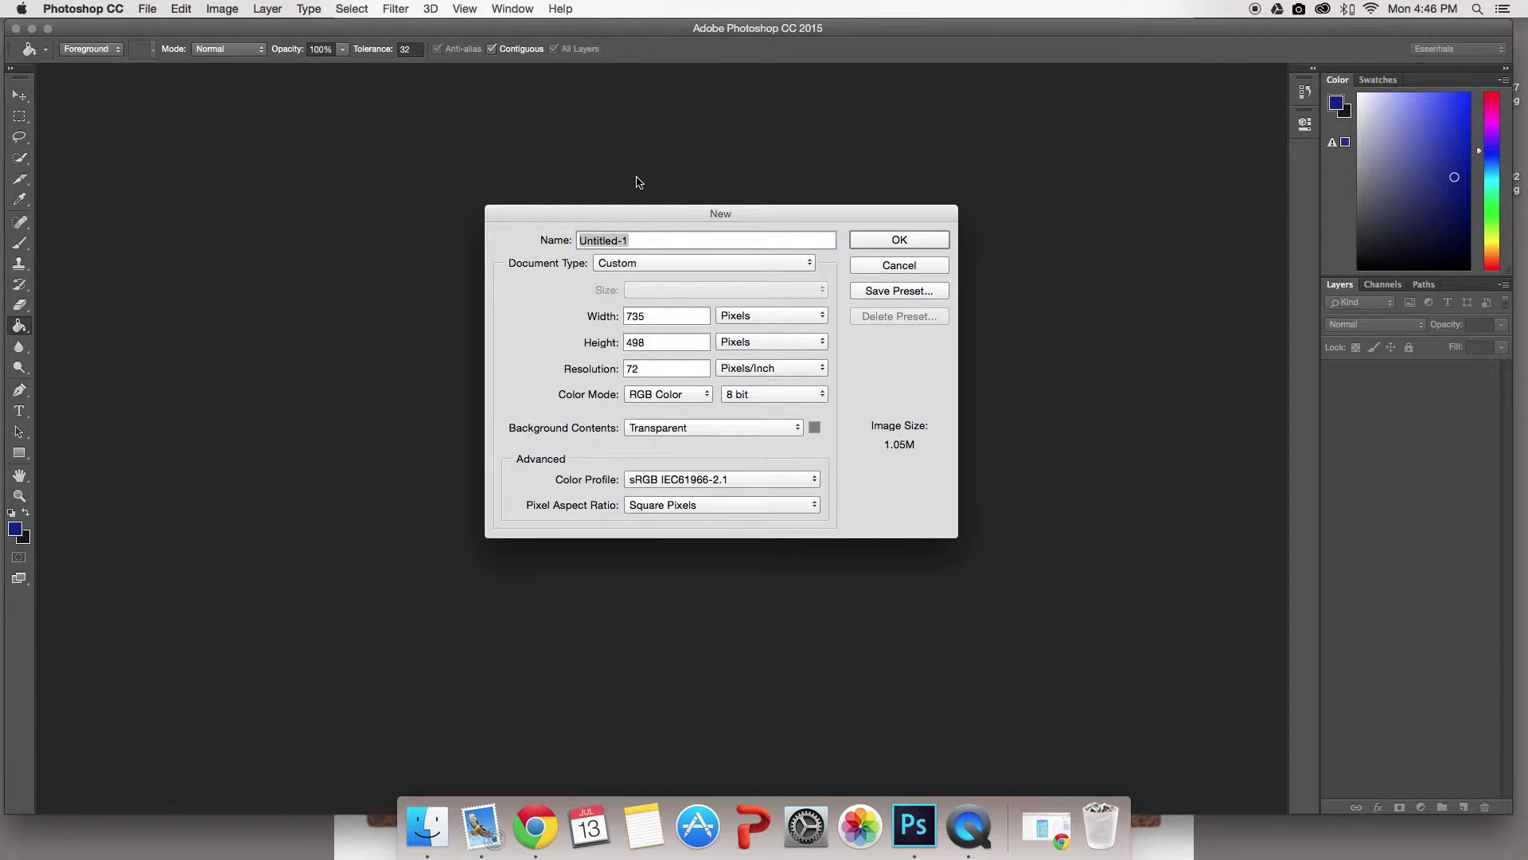
type("Pinterest BOard Cover")
left_click(909, 239)
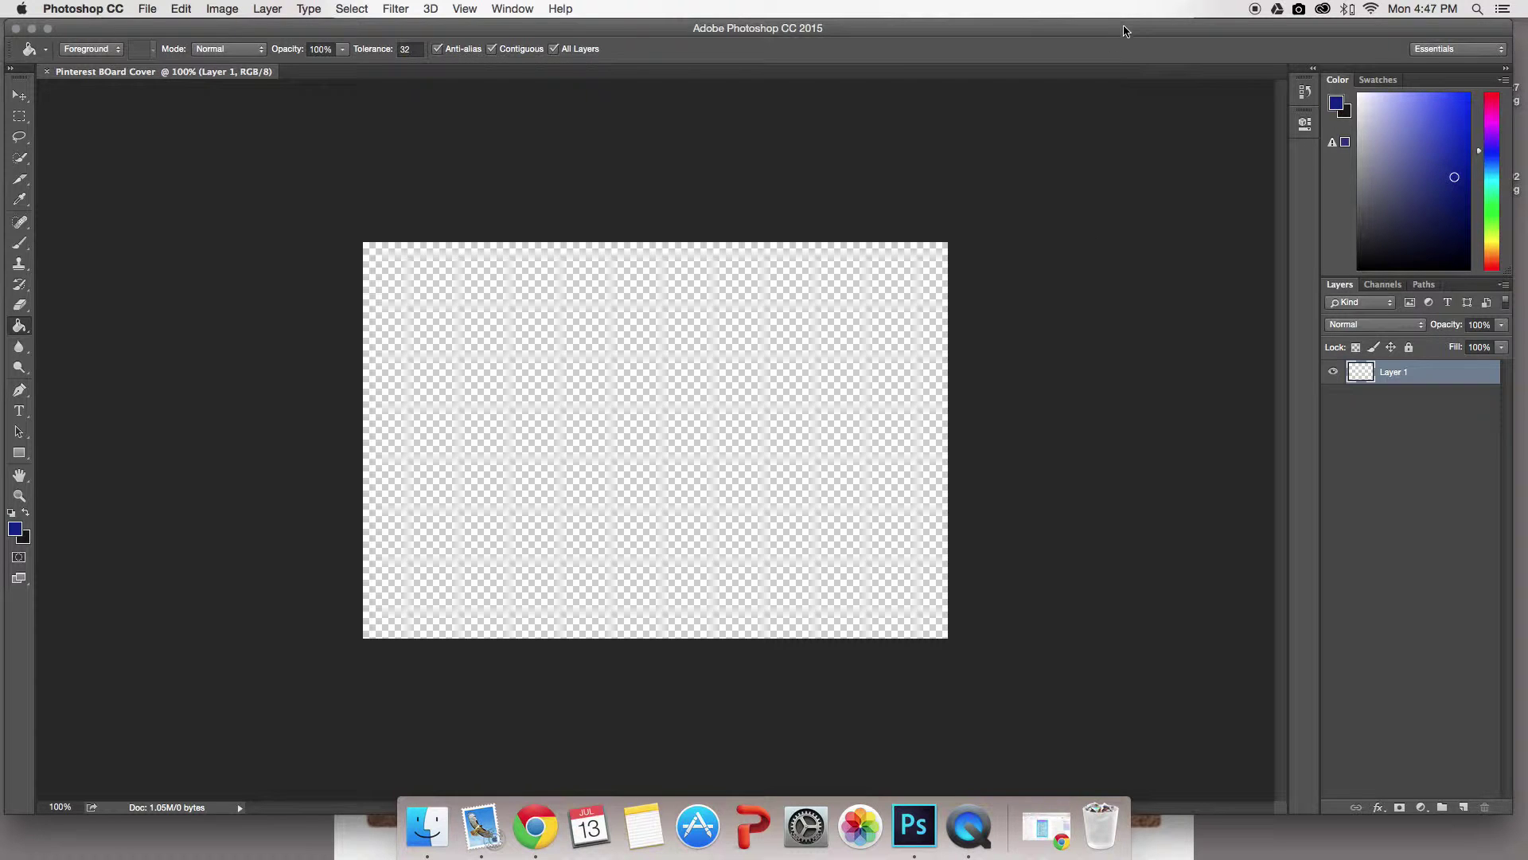
Switch to Finder and open the Digital Scrapbook folder inside the Google Drive Clip Art folder
key("v")
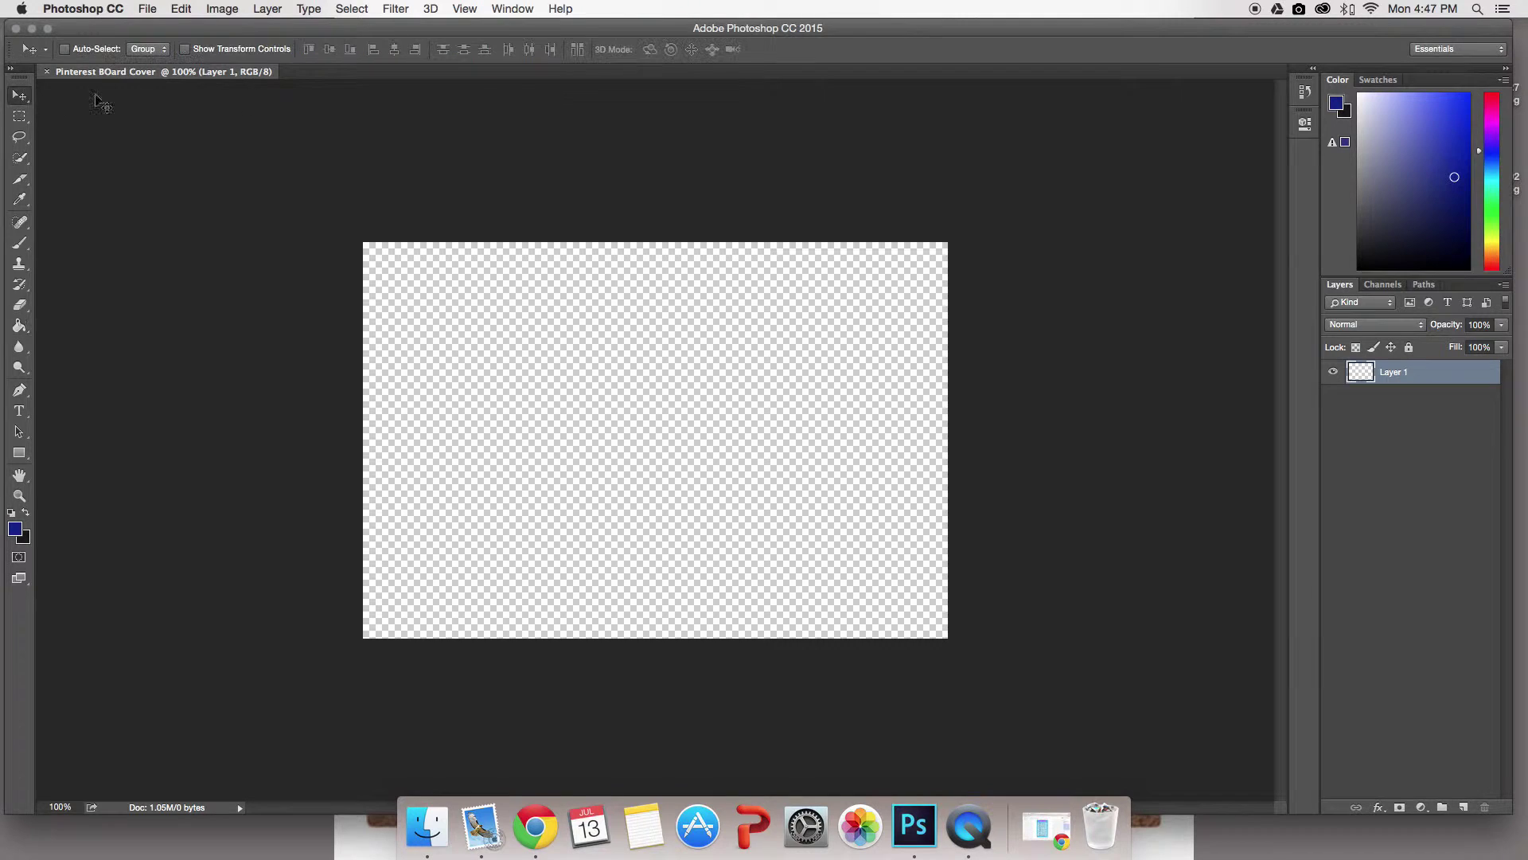
left_click_drag(904, 30, 929, 131)
left_click(1276, 8)
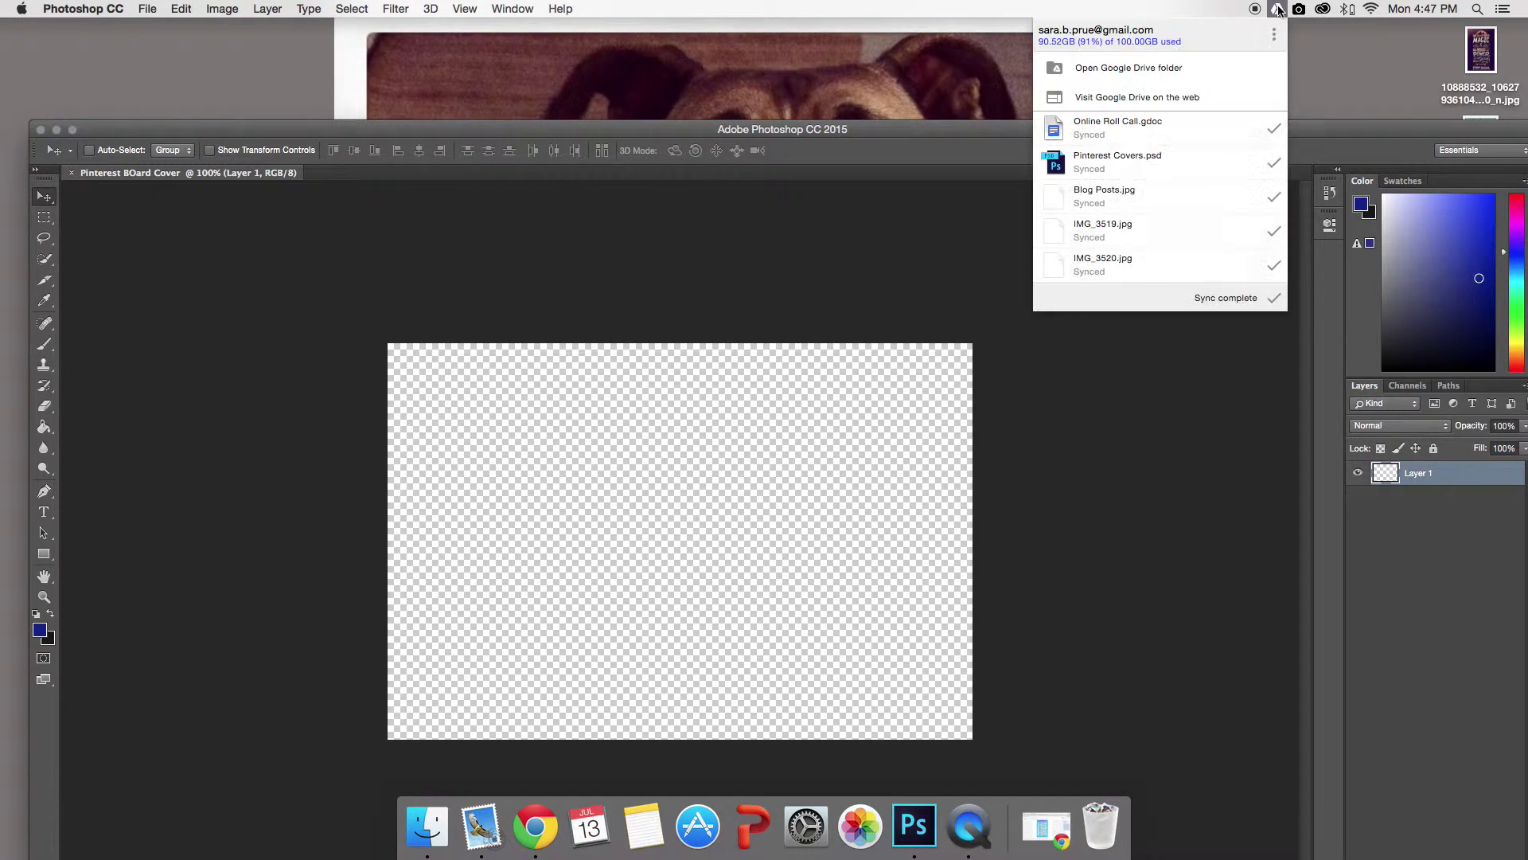
left_click(1138, 67)
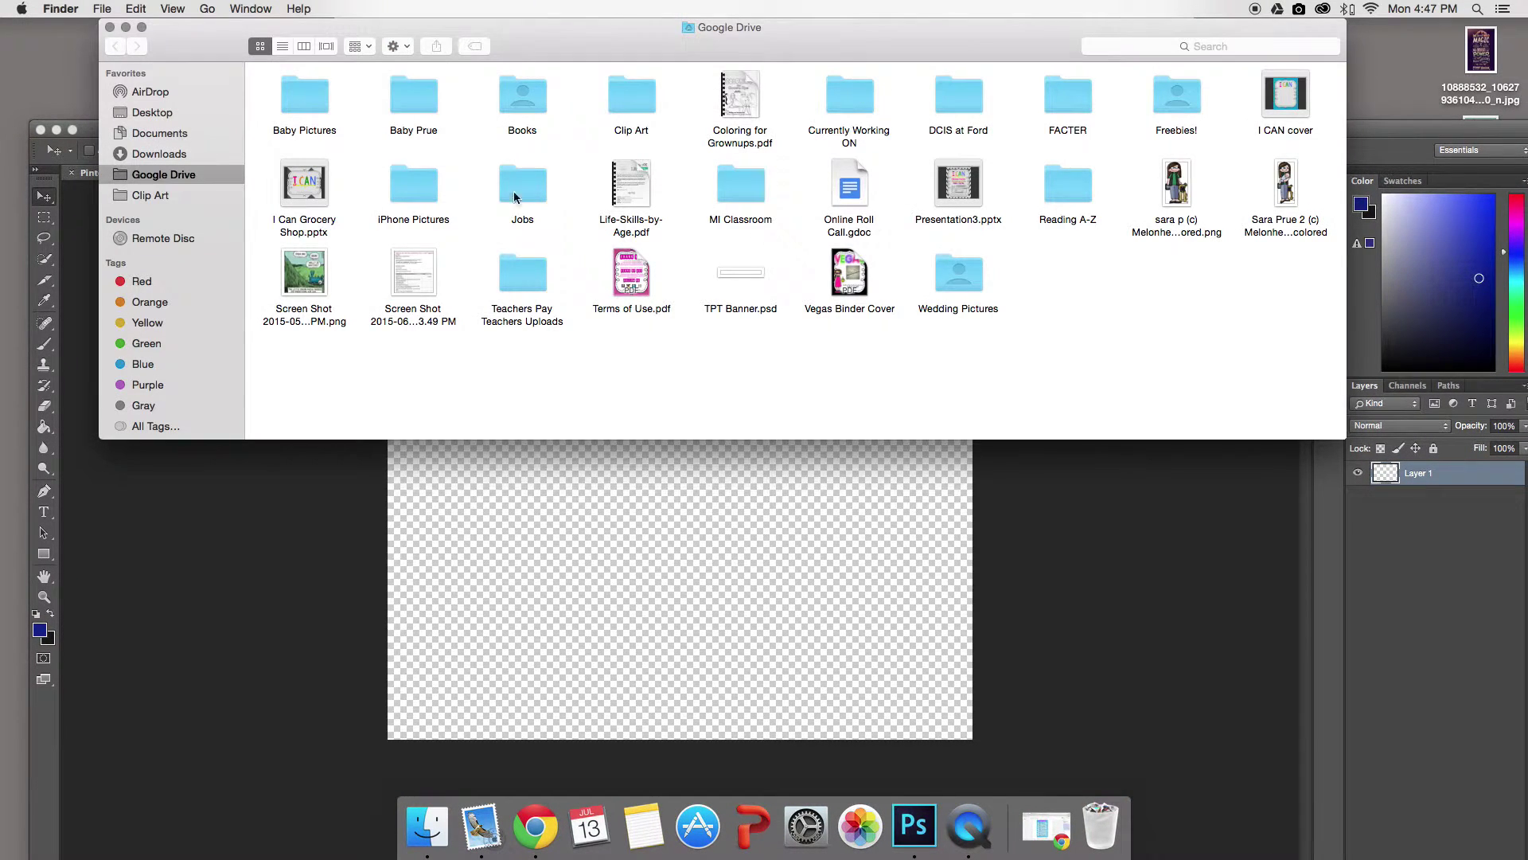
left_click(635, 108)
double_click(635, 108)
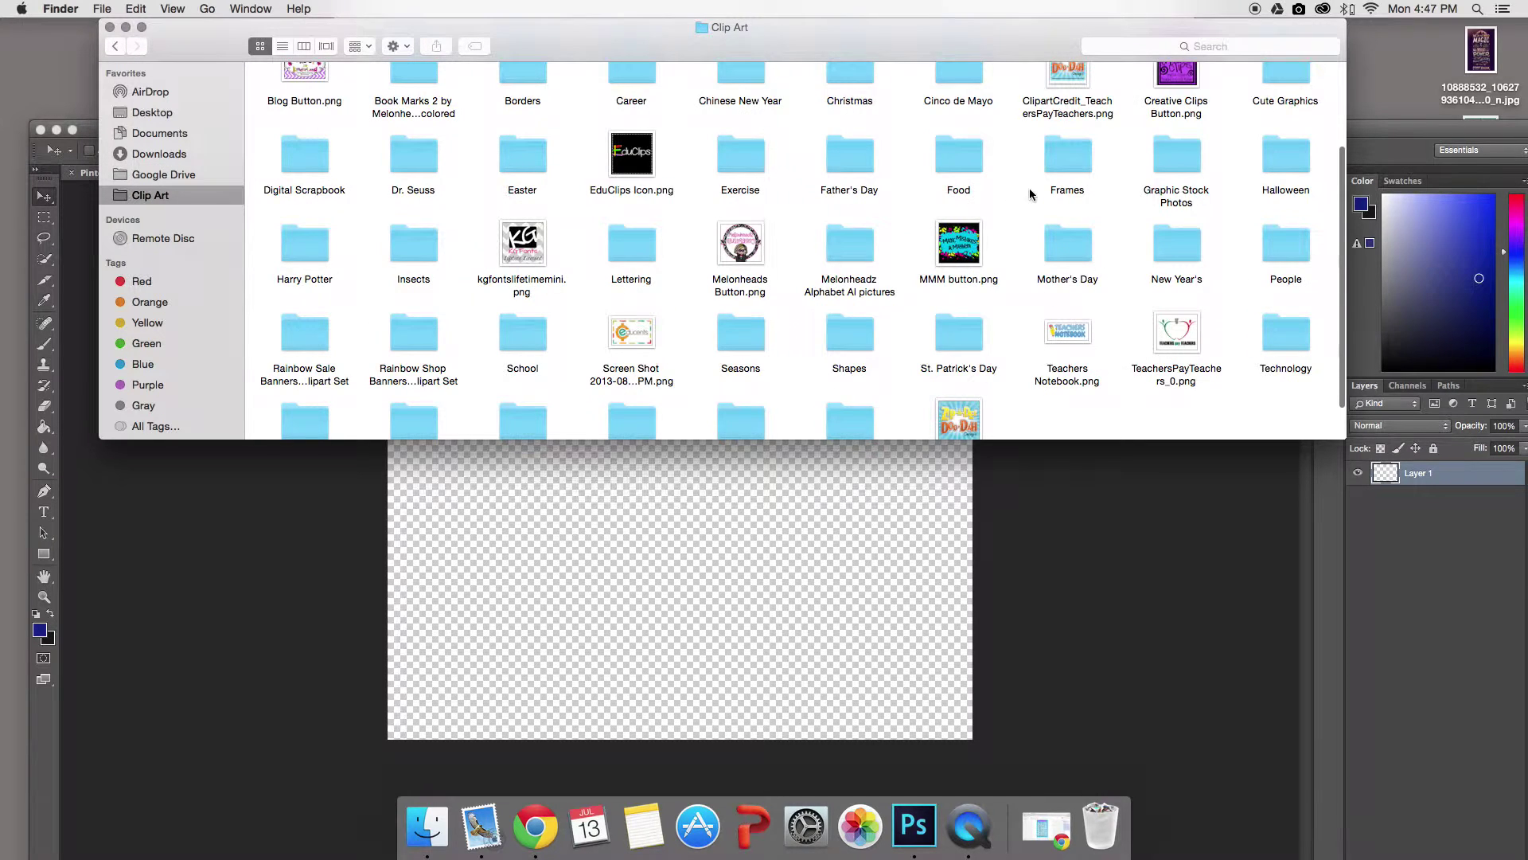
scroll(1029, 188, "up", 2)
double_click(304, 200)
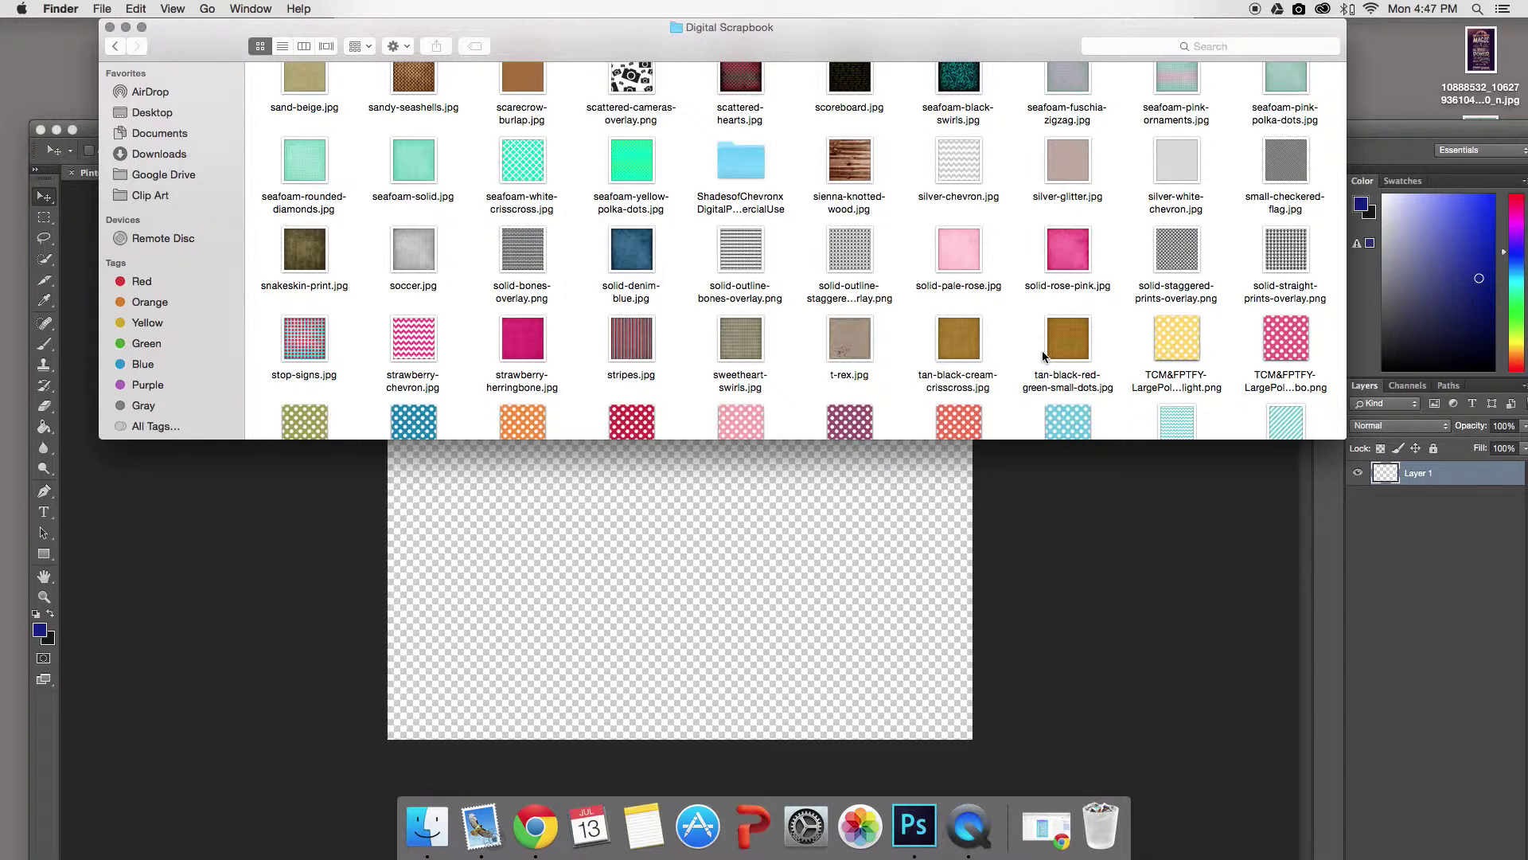
Place silver-chevron.jpg from the Digital Scrapbook folder onto the blank Photoshop canvas
left_click(1100, 508)
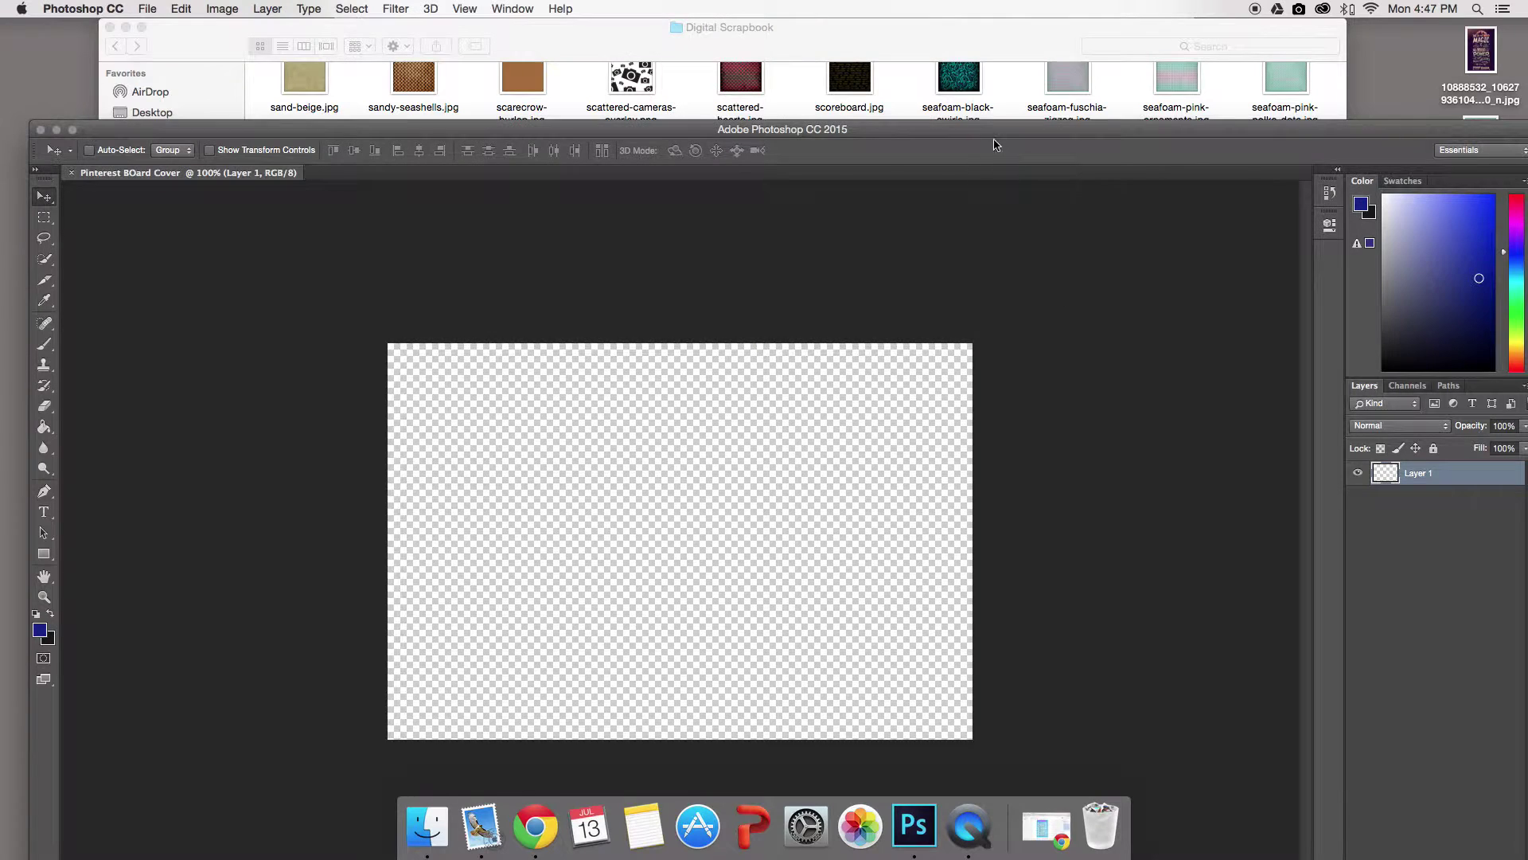
left_click(986, 24)
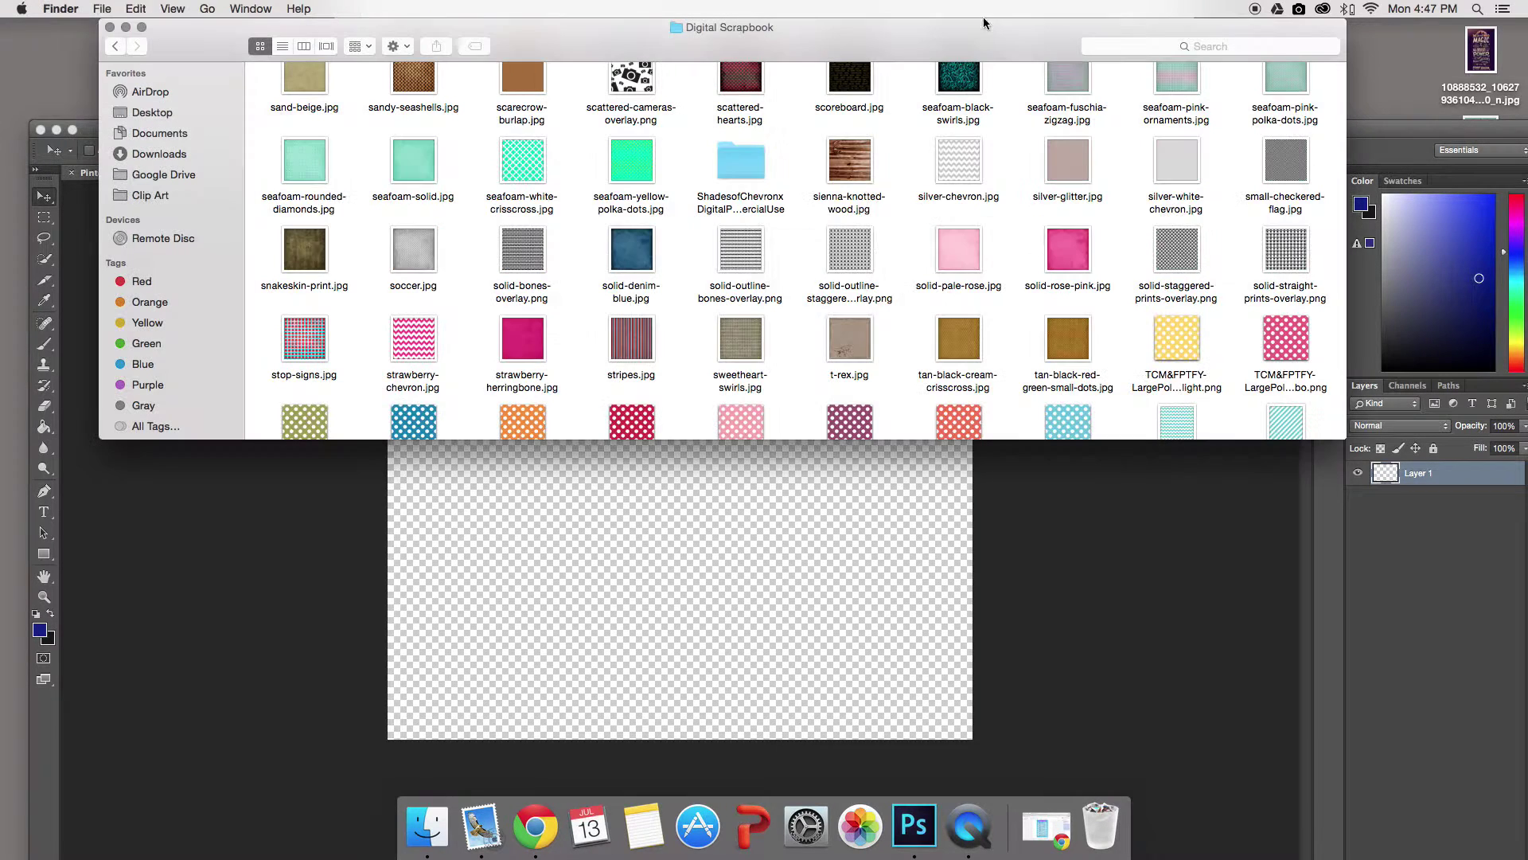
left_click(965, 162)
left_click_drag(964, 163, 685, 597)
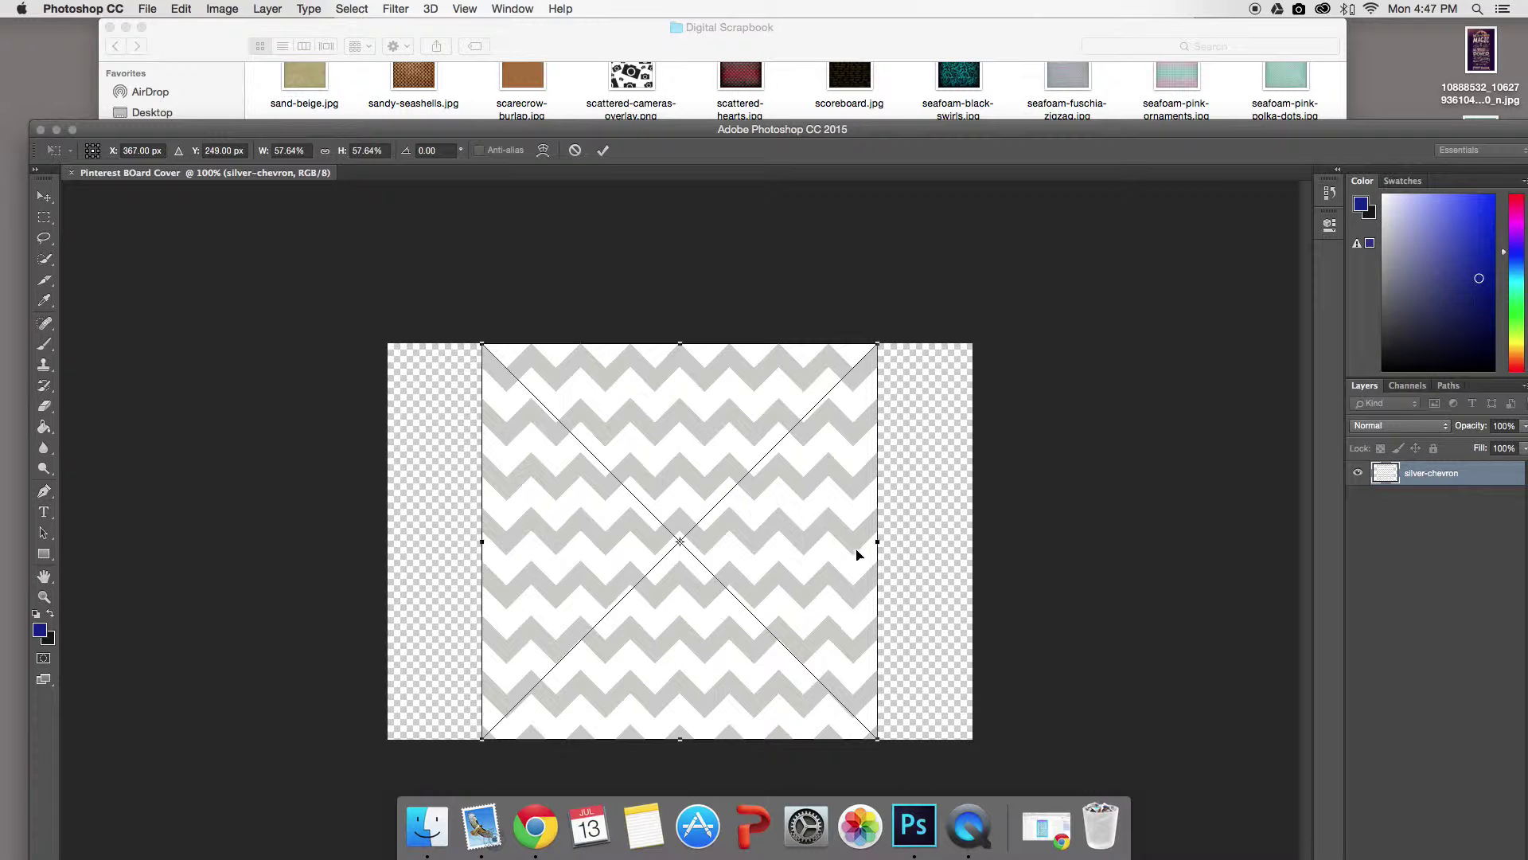
Stretch the silver chevron image sideways to about 87% width so it covers the whole canvas, and commit the placement
left_click_drag(877, 541, 973, 542)
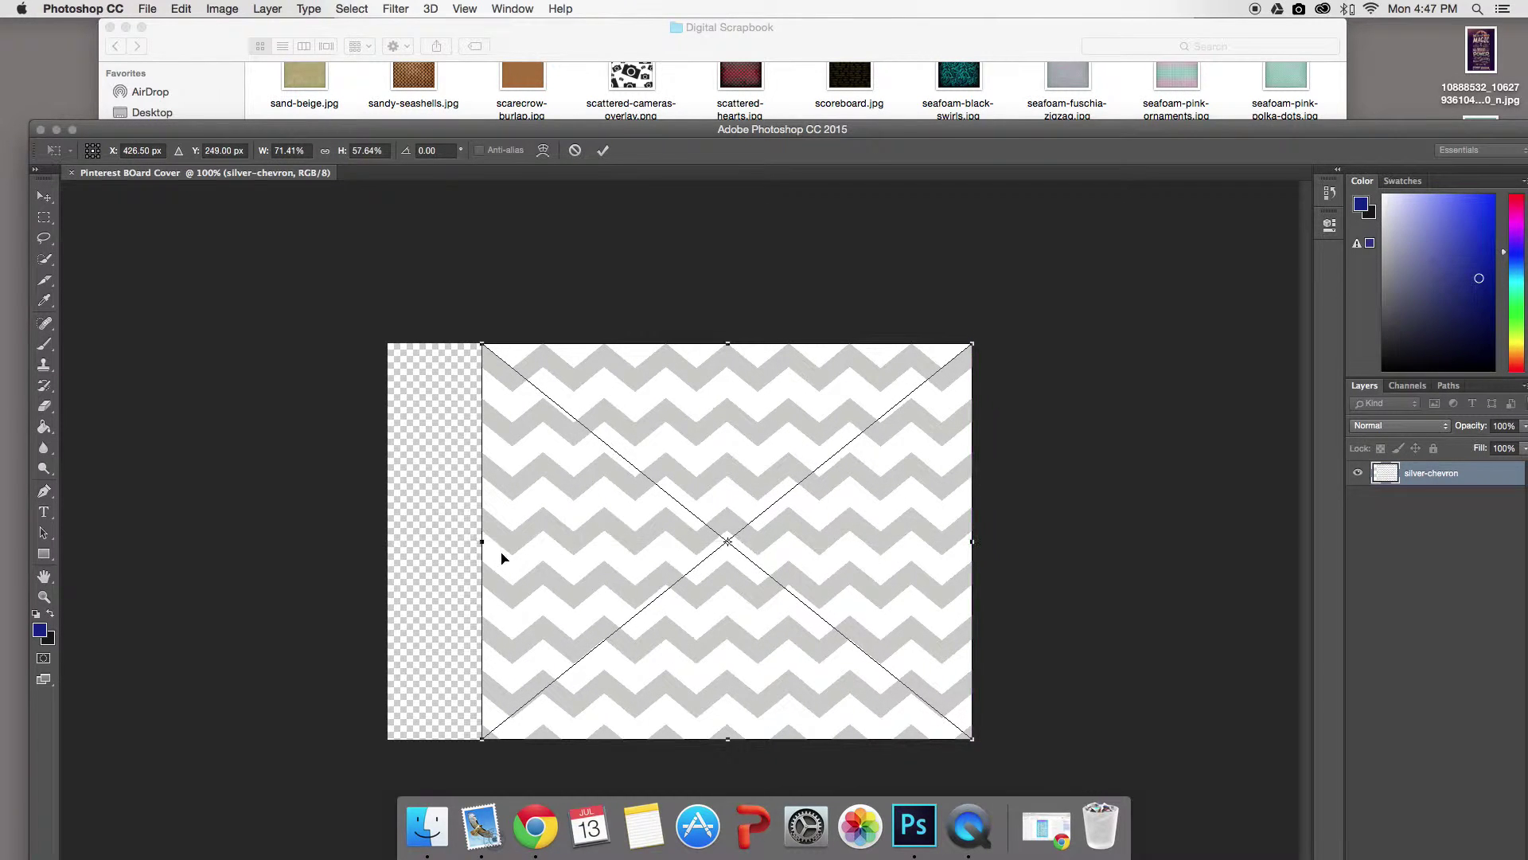
left_click_drag(481, 542, 371, 536)
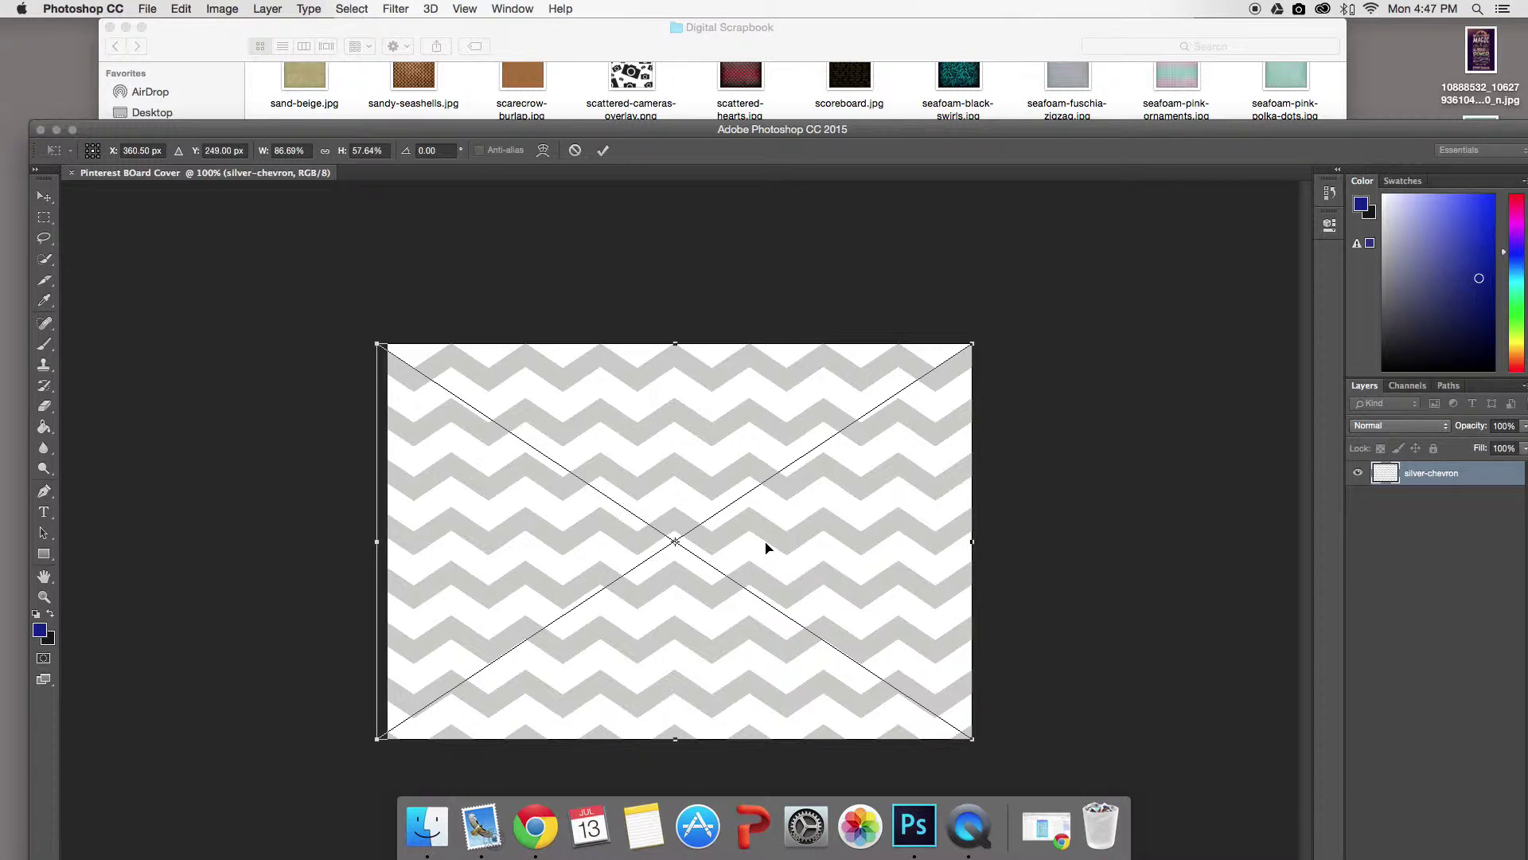
left_click(603, 151)
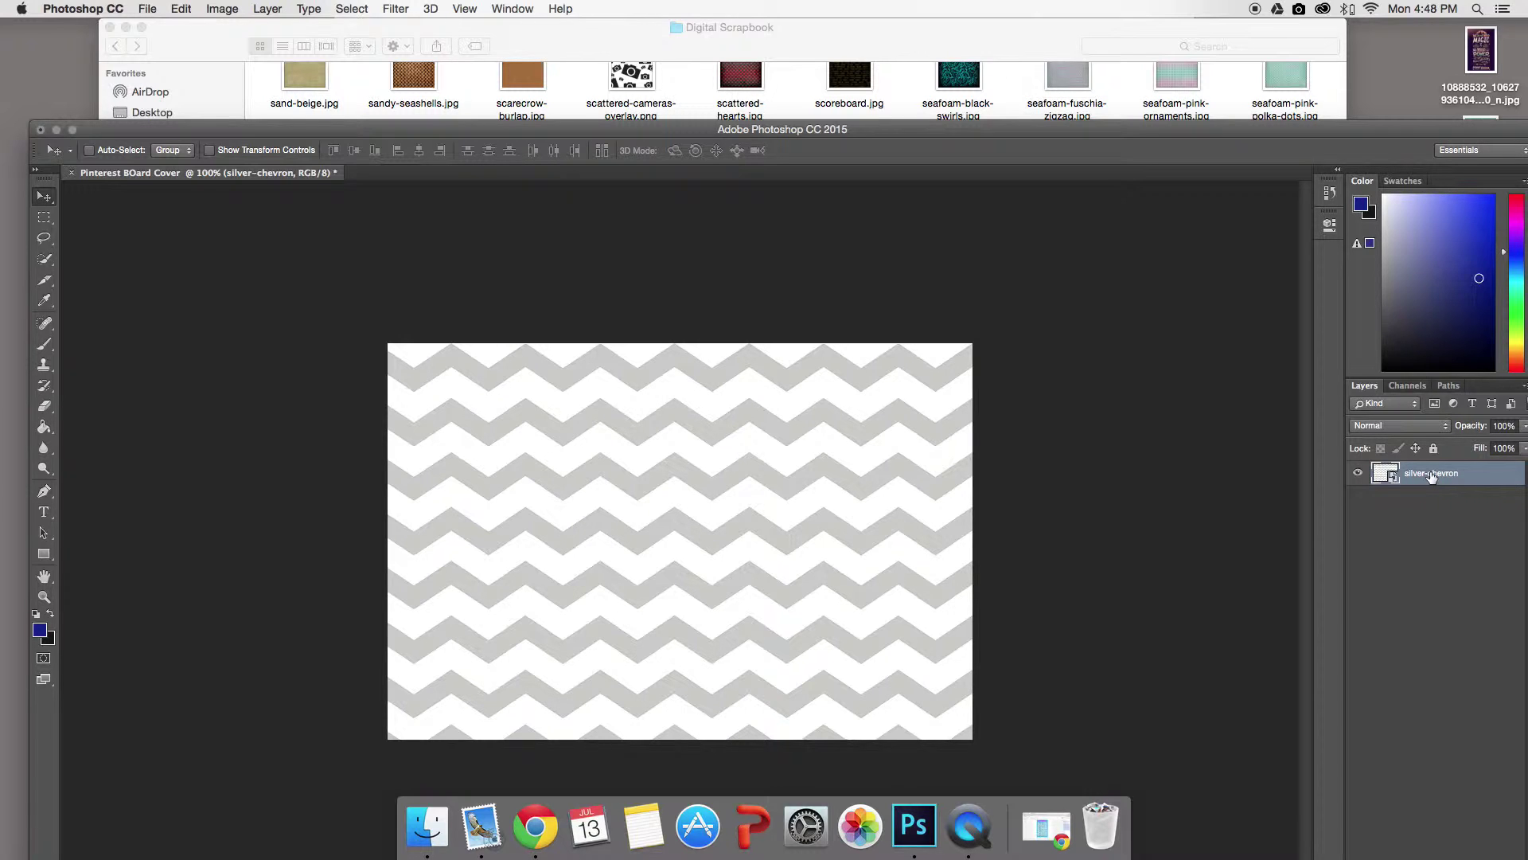
Place the Cover Frame 2 W image from the Clip Art Frames folder over the chevron background
left_click(638, 28)
left_click(115, 46)
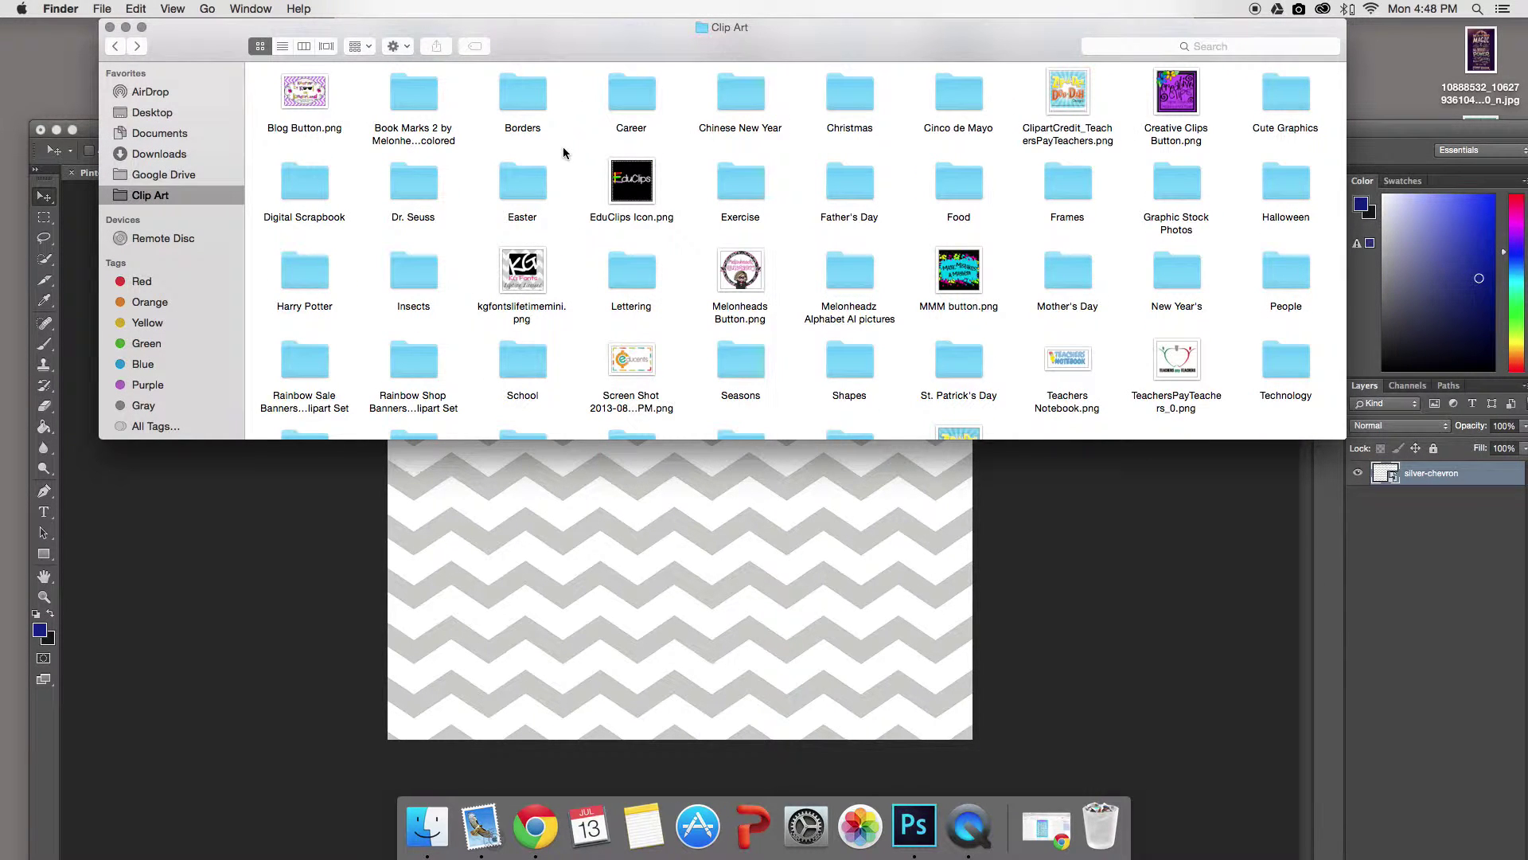
double_click(1058, 185)
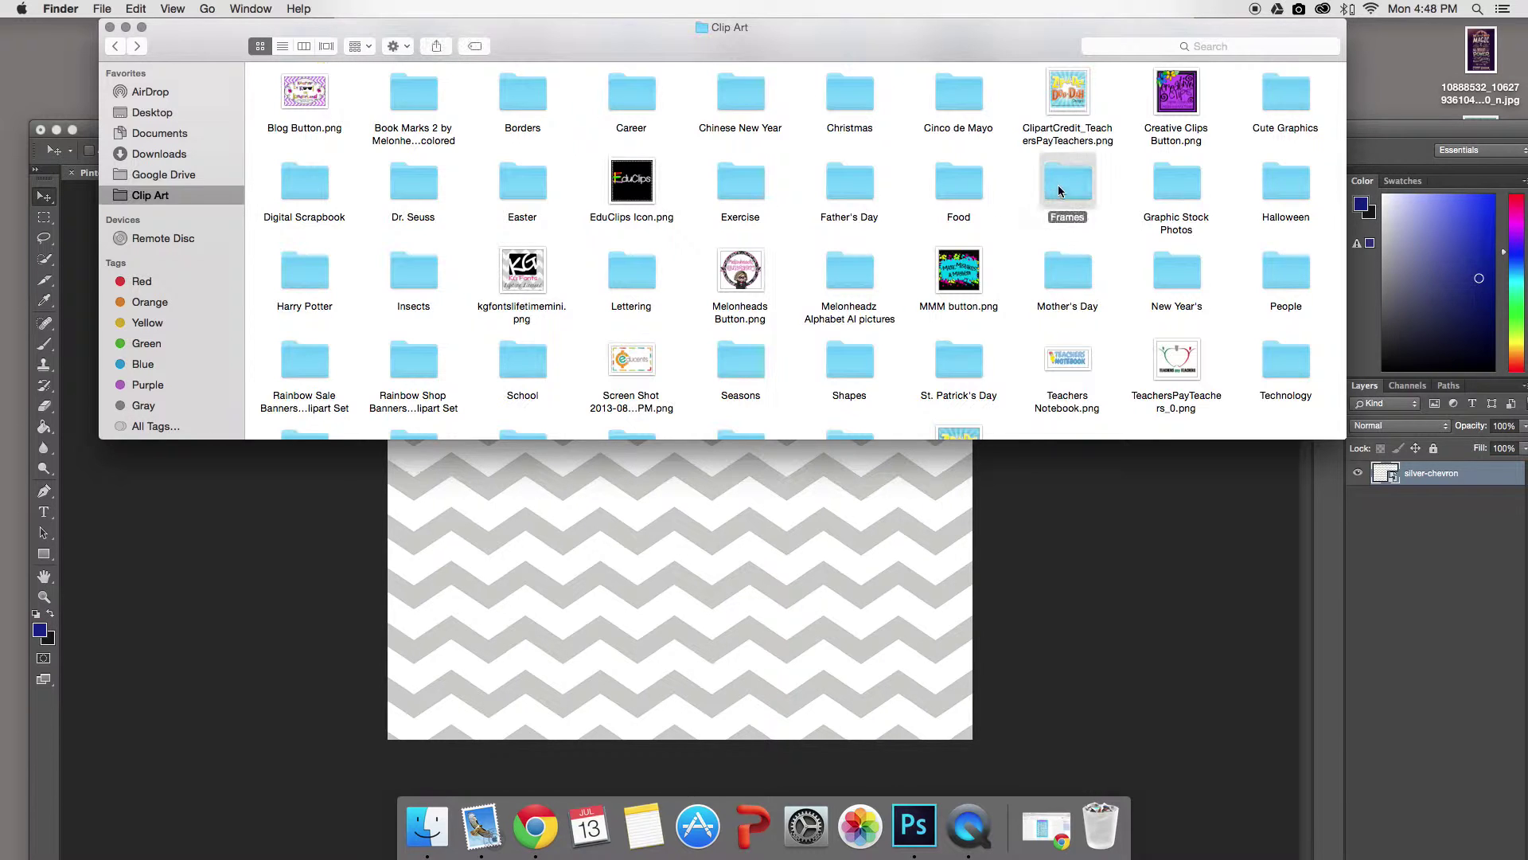
left_click_drag(963, 165, 686, 593)
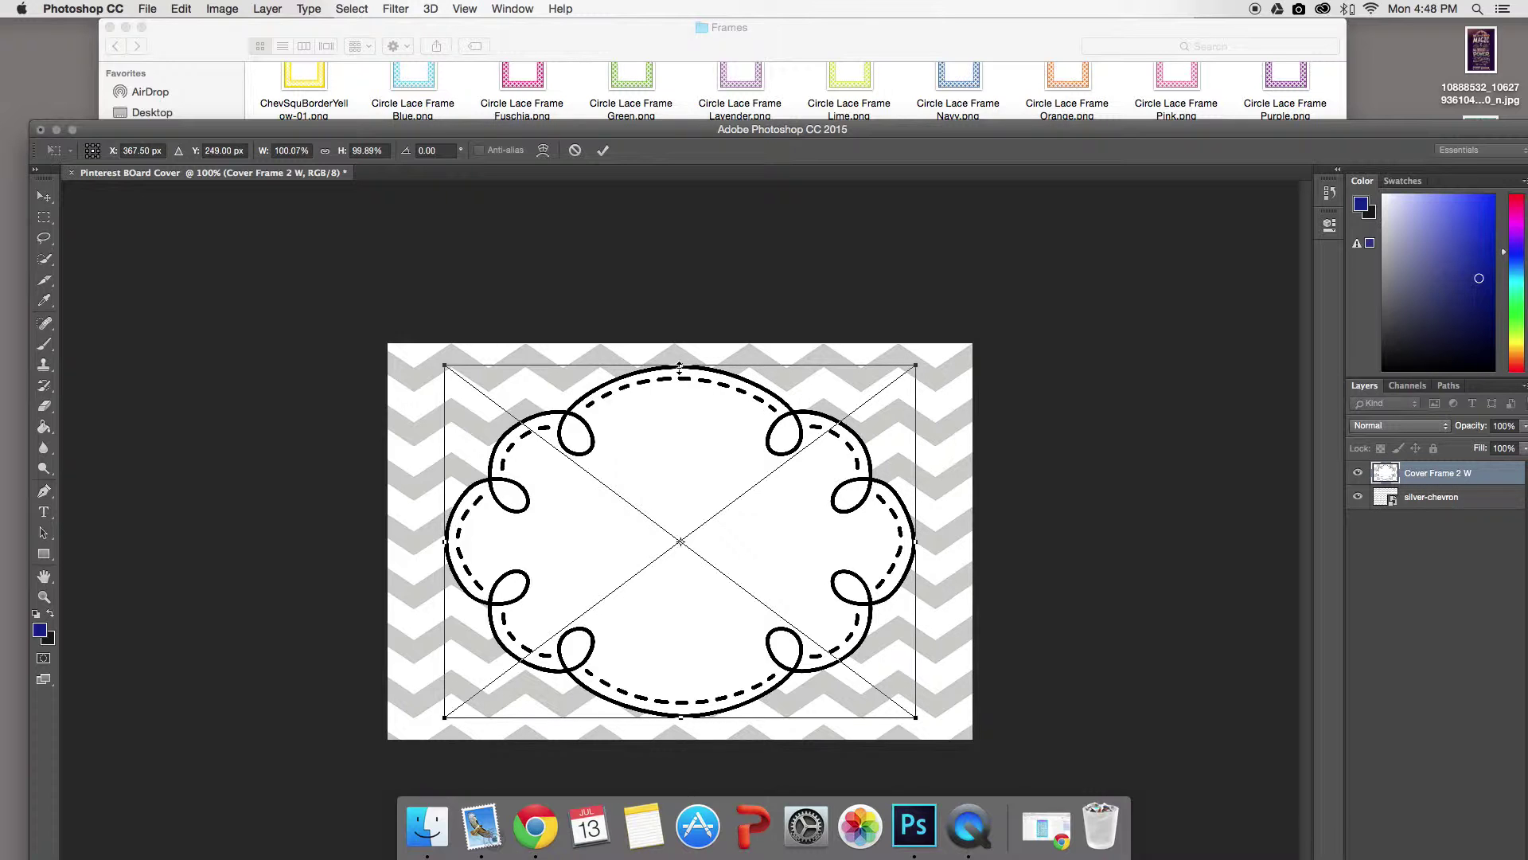
Stretch the scalloped frame to about 114% width and 103% height, centred on the canvas, and commit the placement
left_click_drag(680, 367, 680, 360)
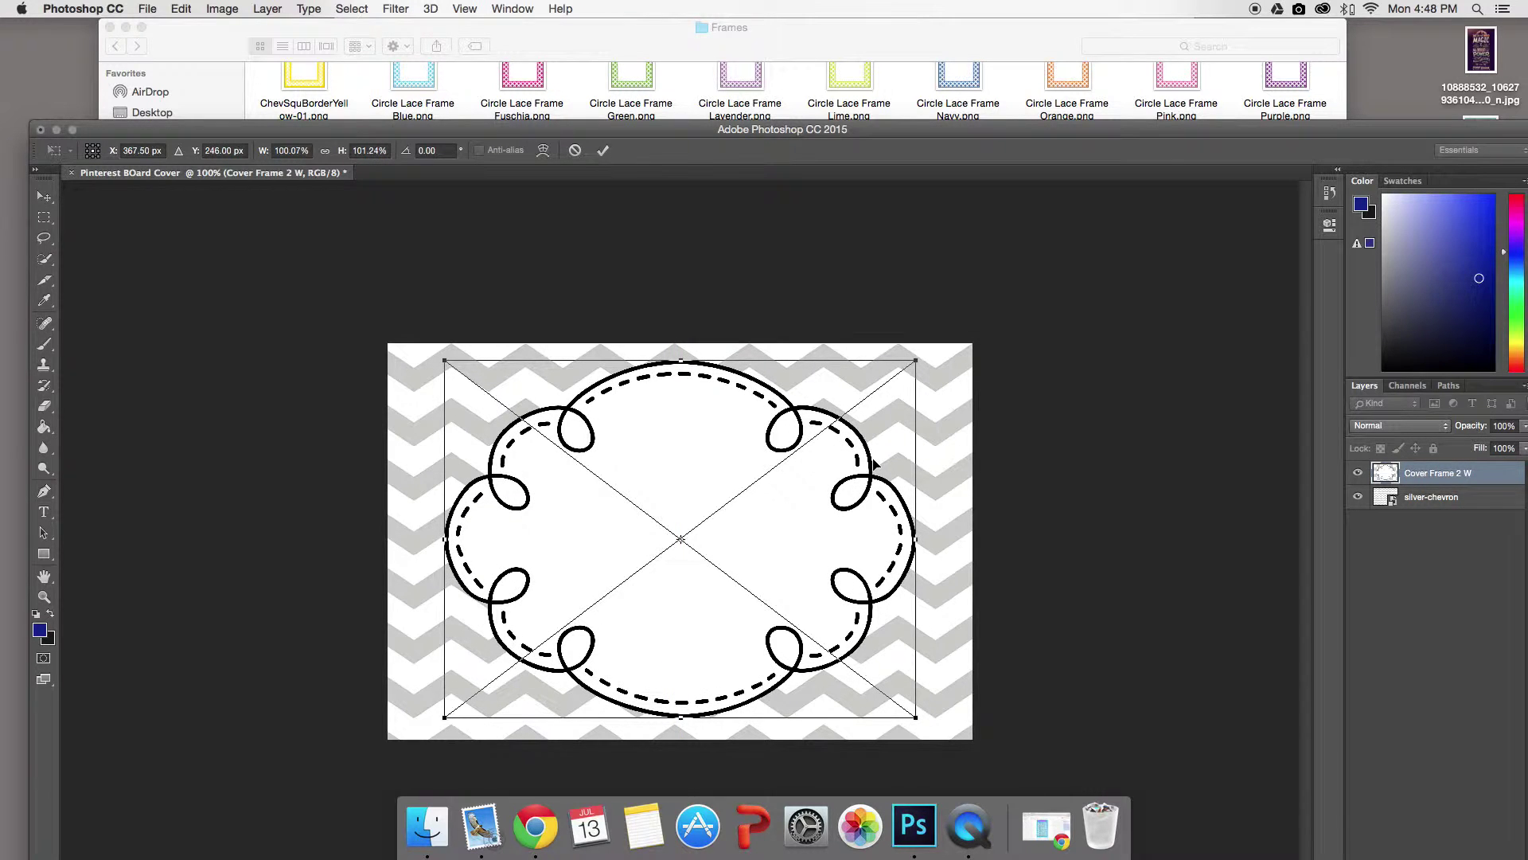
left_click_drag(915, 540, 946, 540)
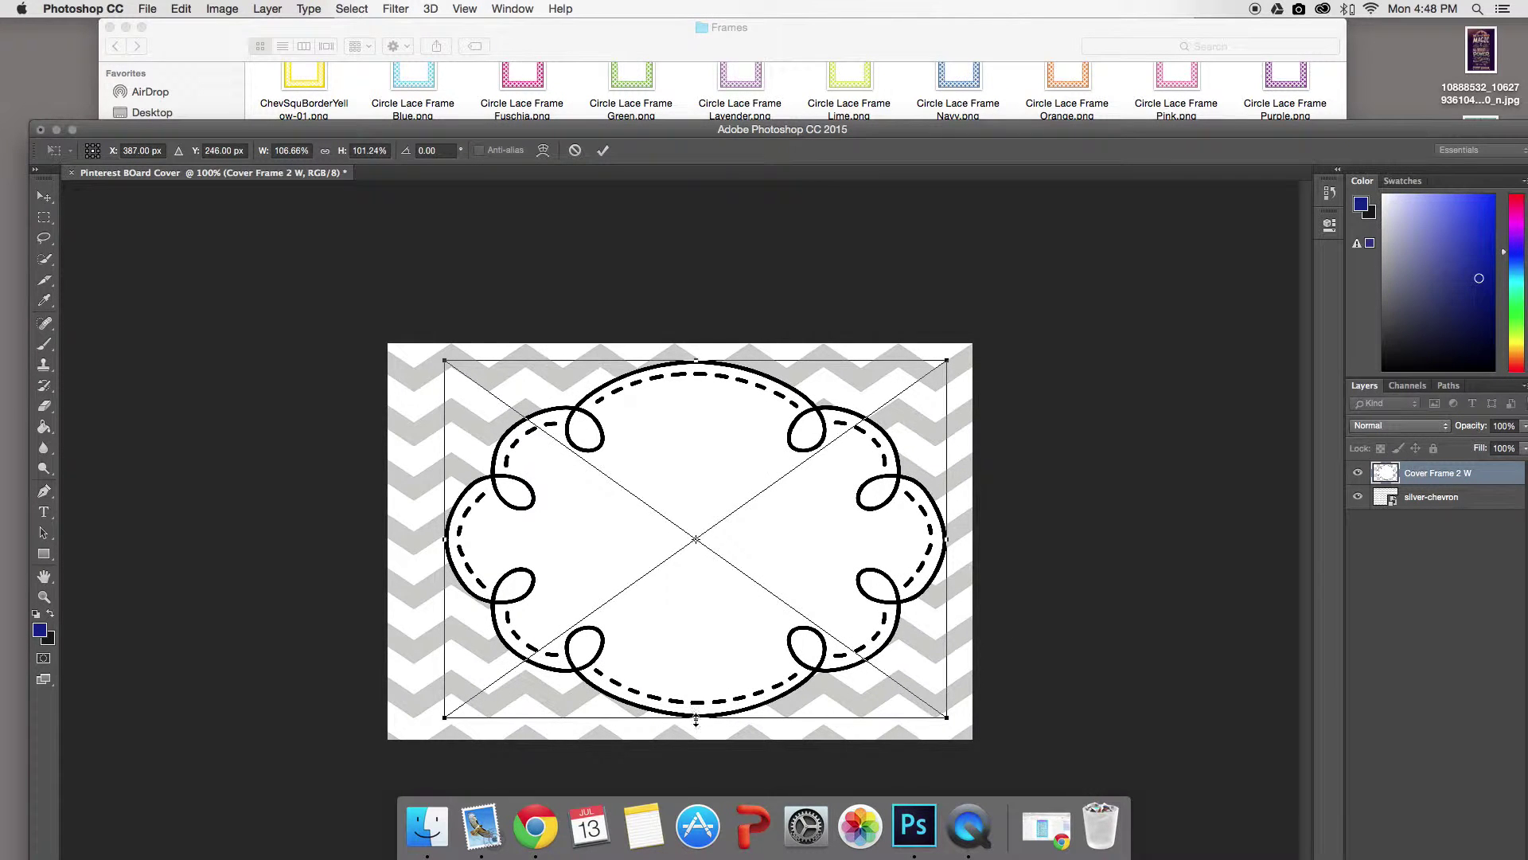
left_click_drag(695, 718, 696, 723)
left_click_drag(444, 541, 412, 541)
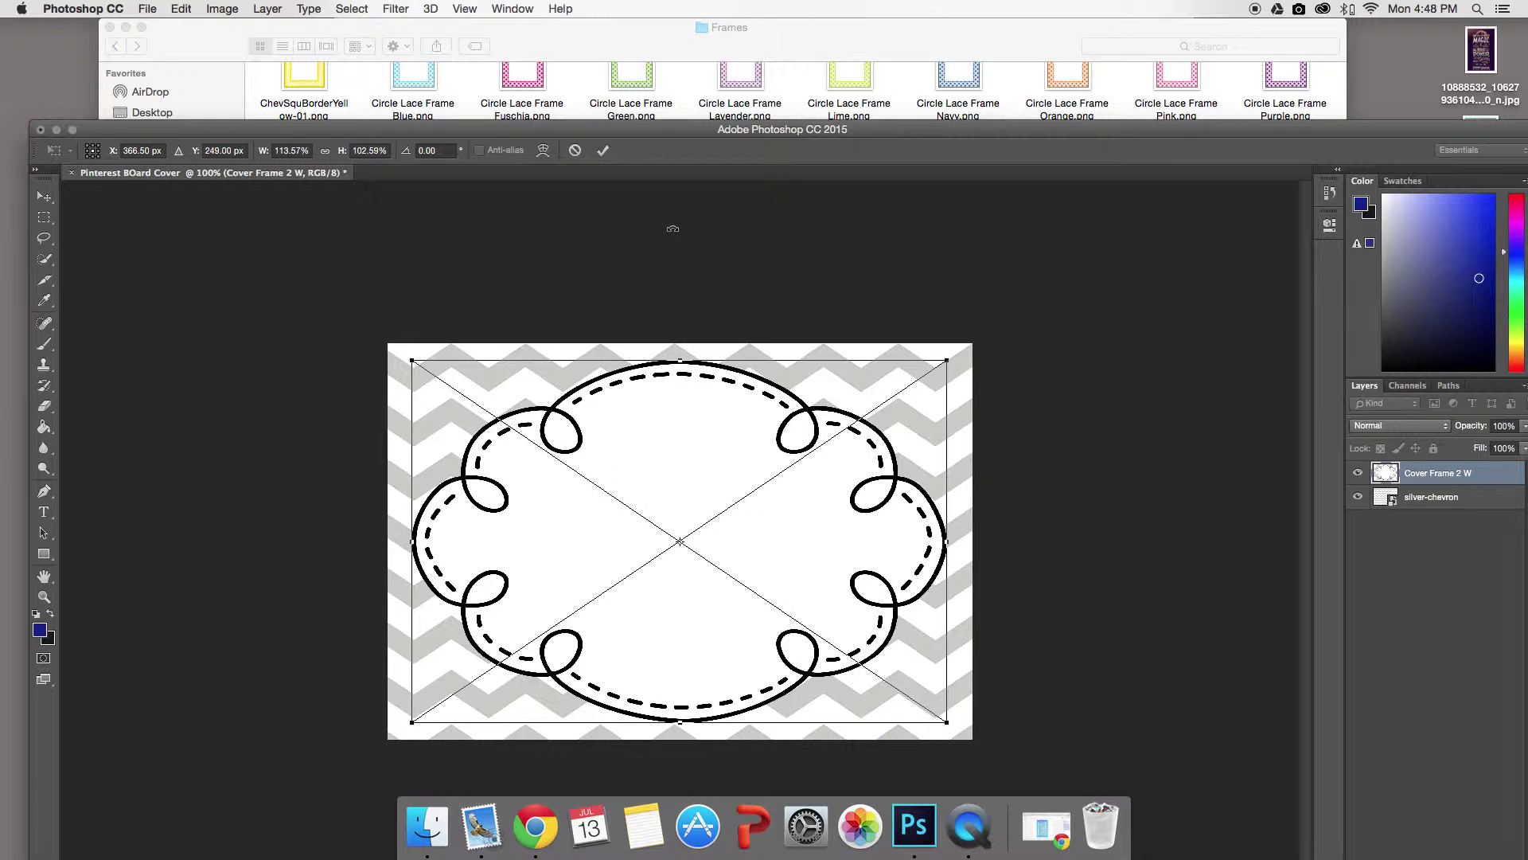
left_click(603, 157)
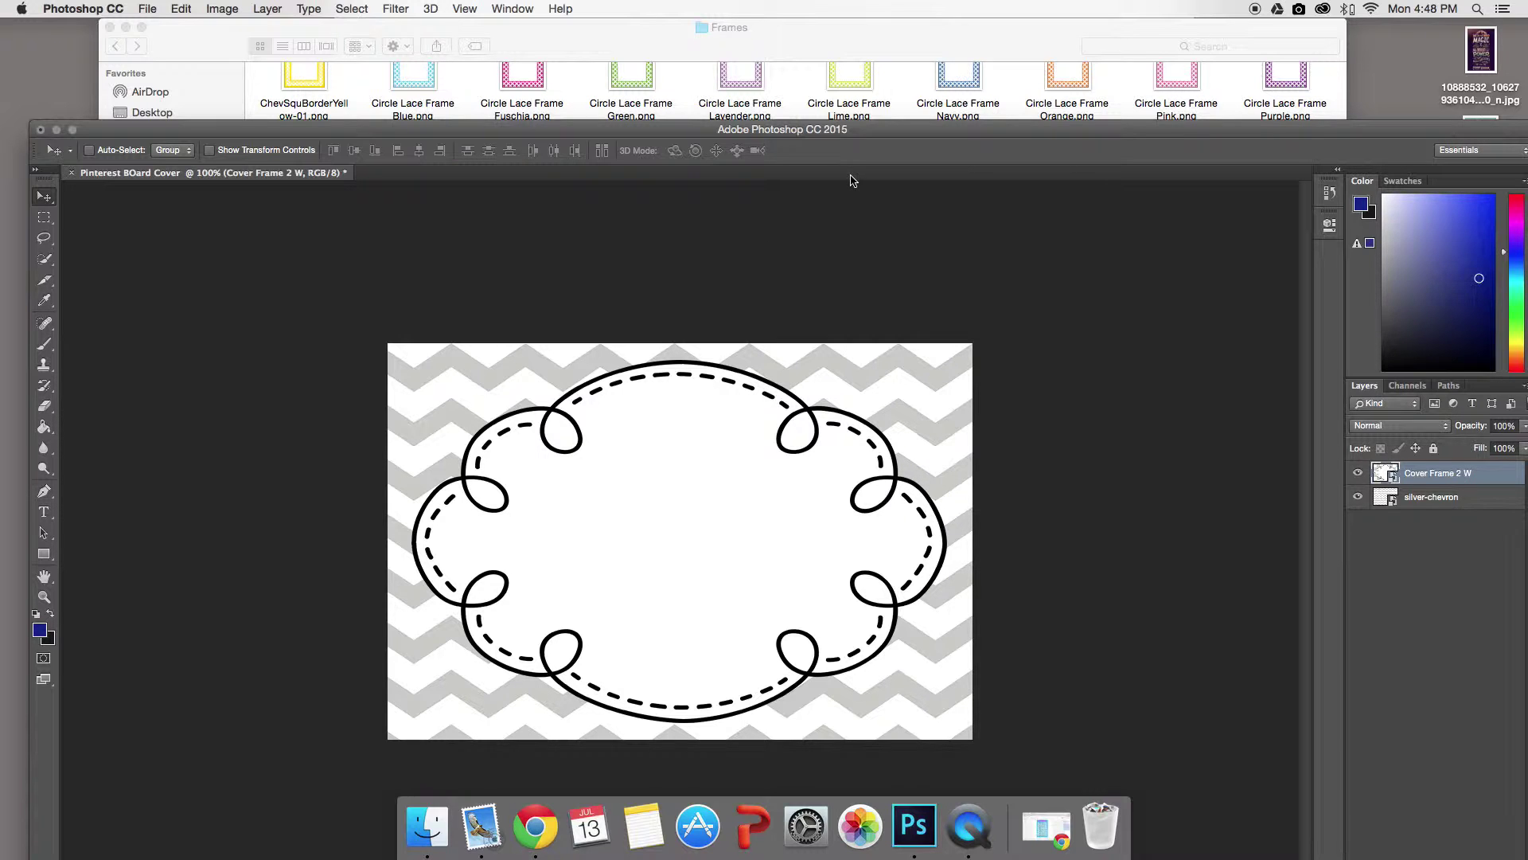
Add a centred two-line text inside the frame reading Pinterest on the first line and Board Cover on the second
left_click_drag(846, 130, 815, 22)
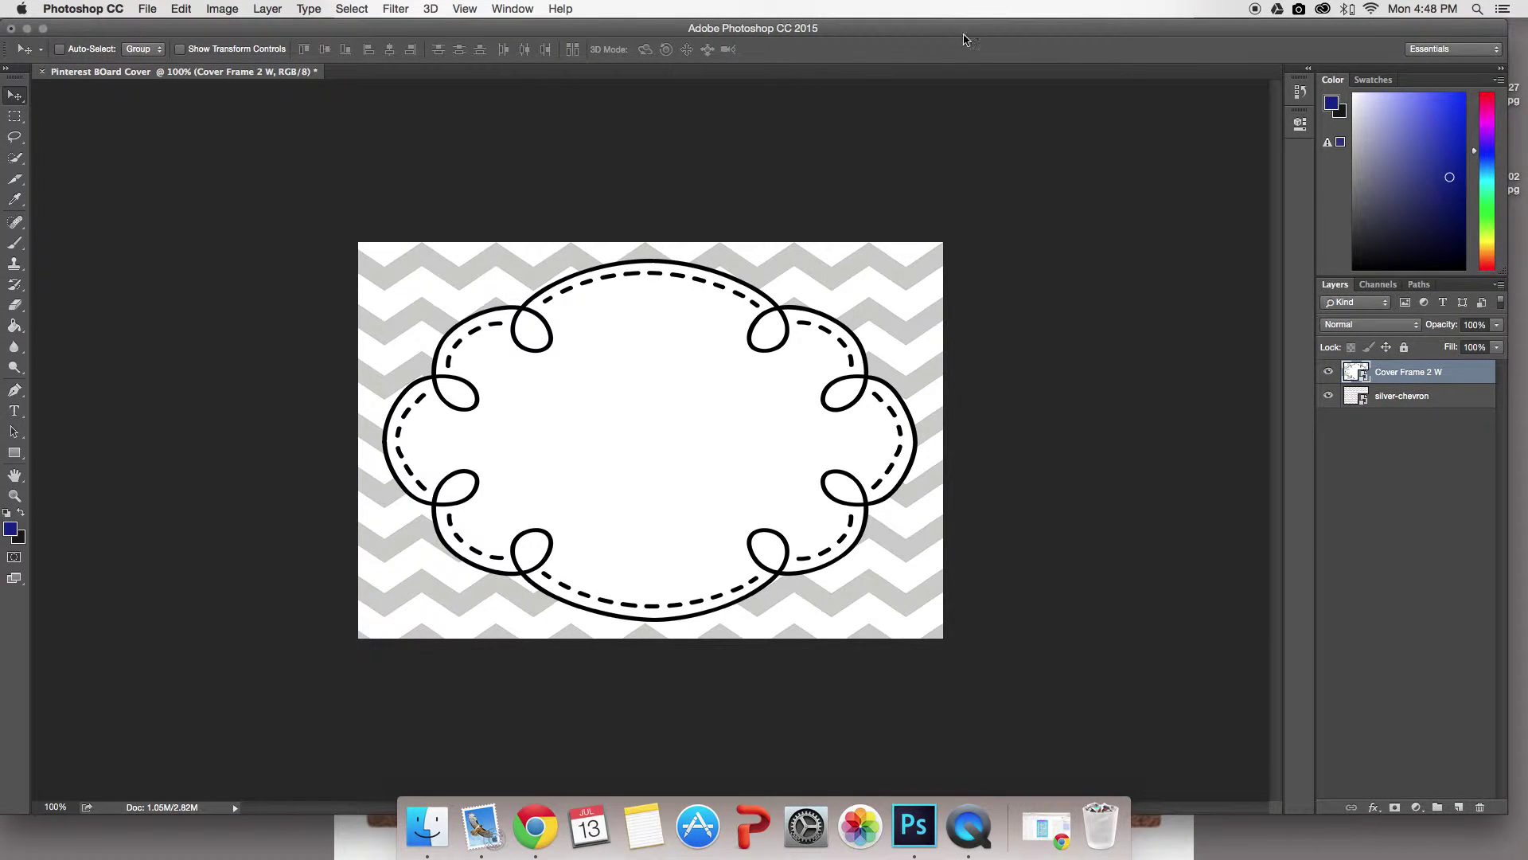
left_click_drag(963, 39, 979, 31)
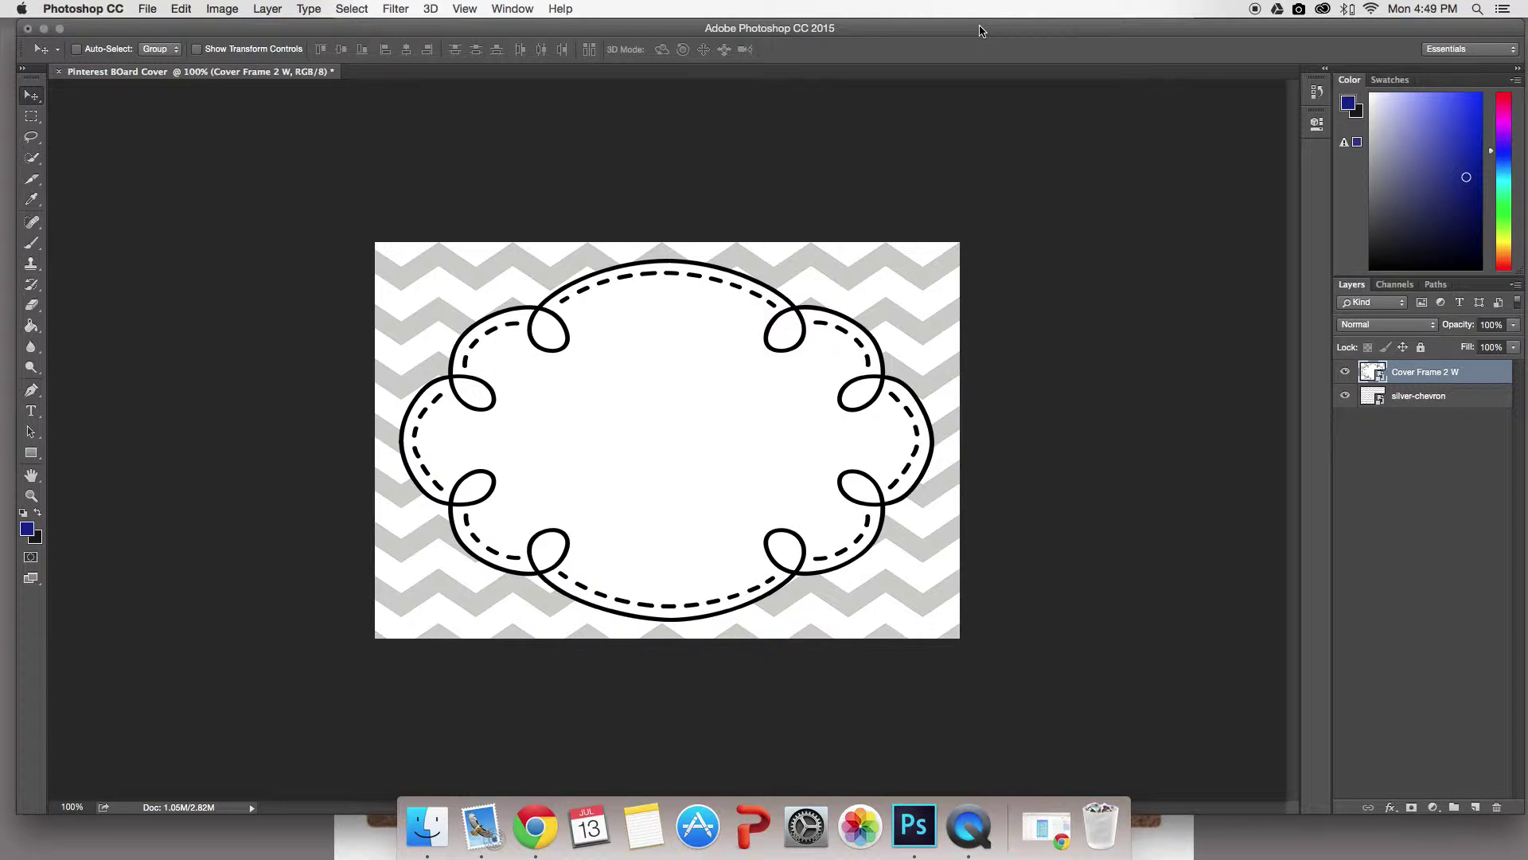
left_click(33, 411)
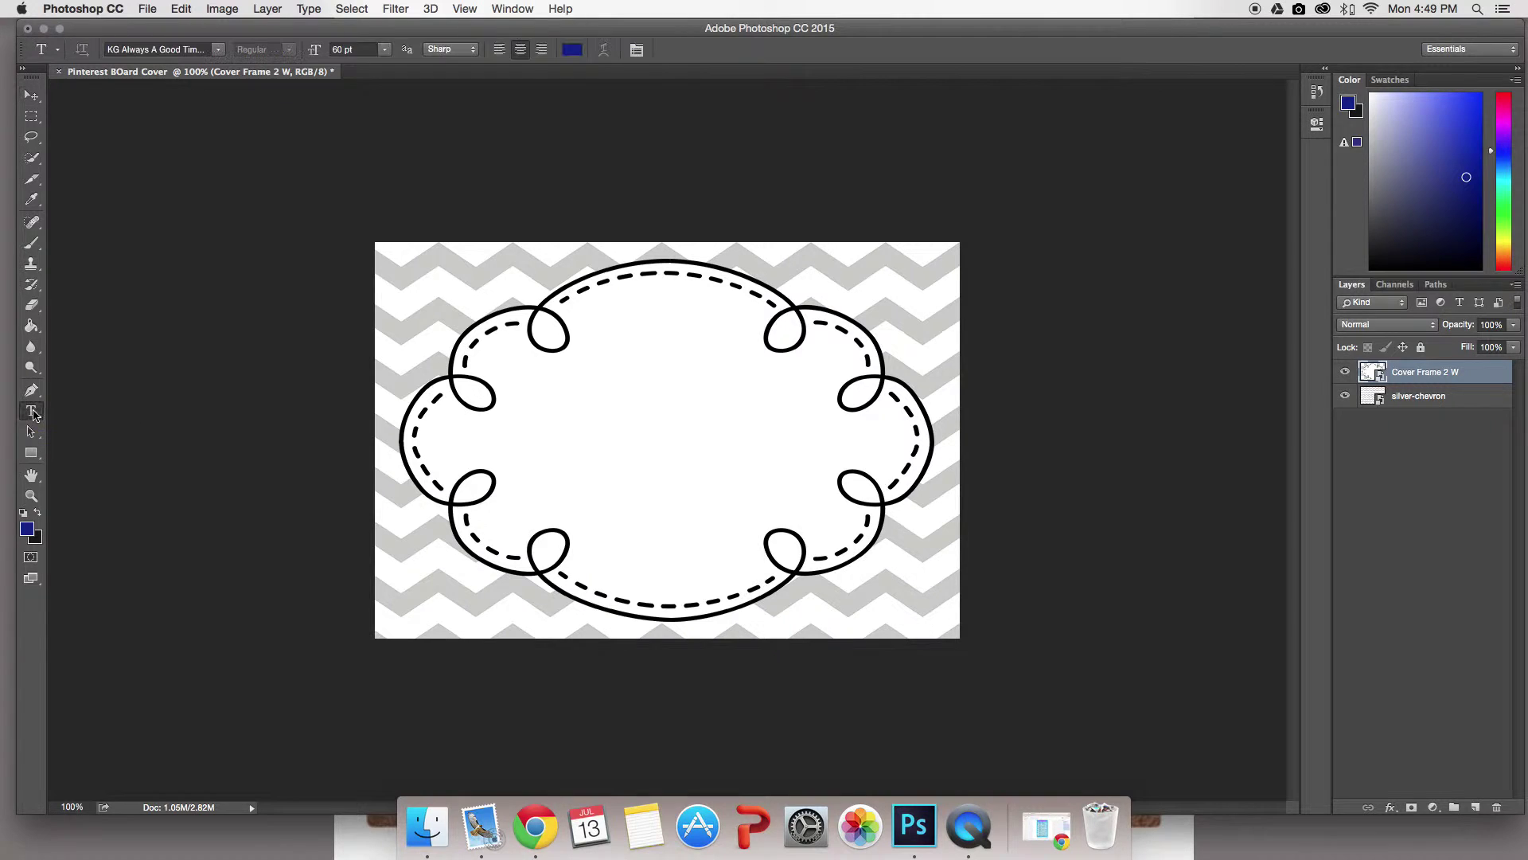
left_click(550, 426)
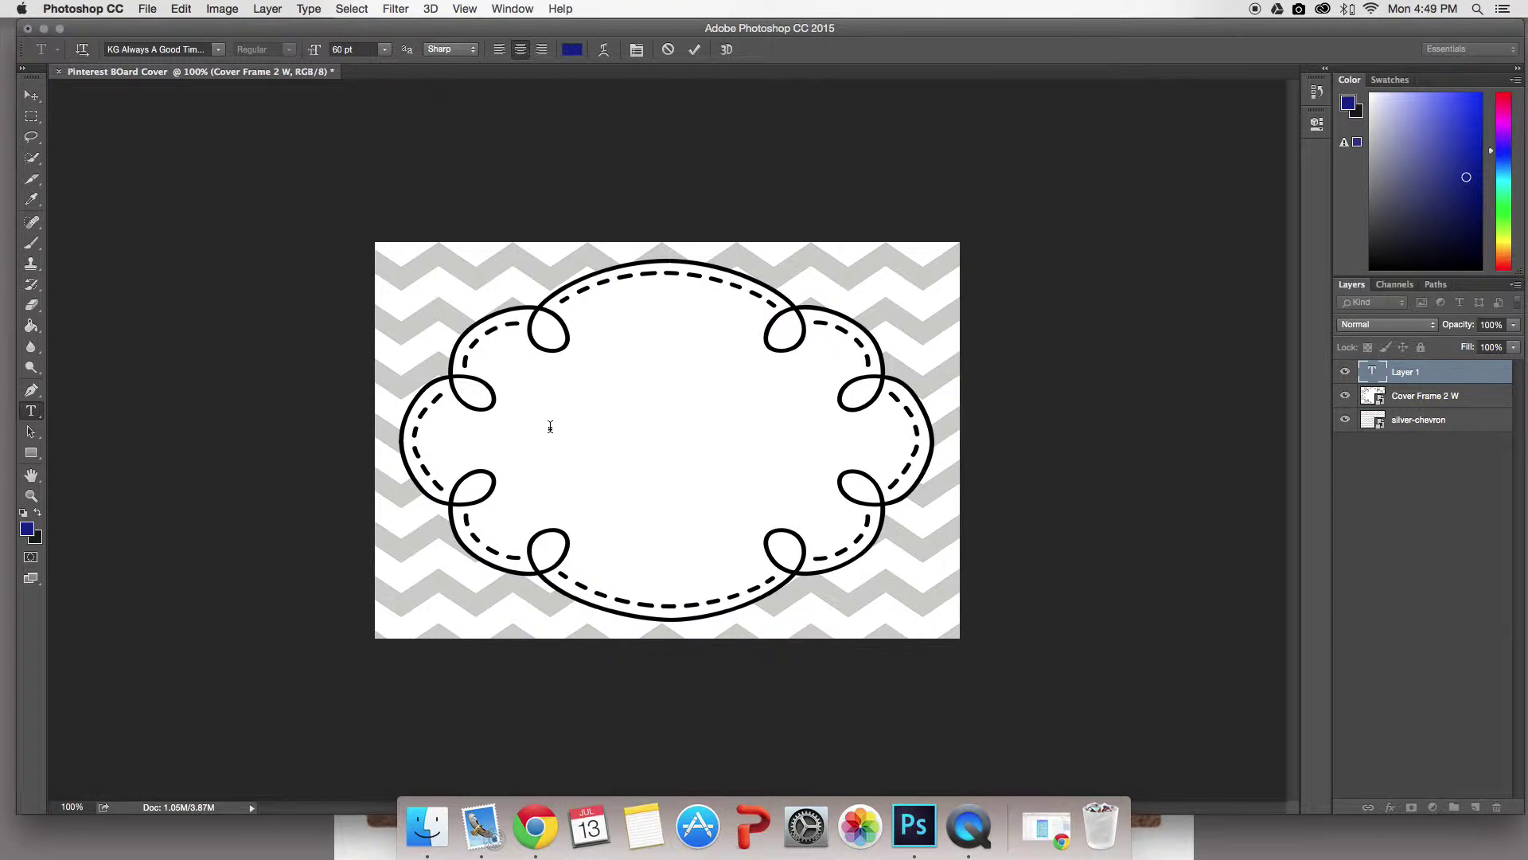
type("Pinter")
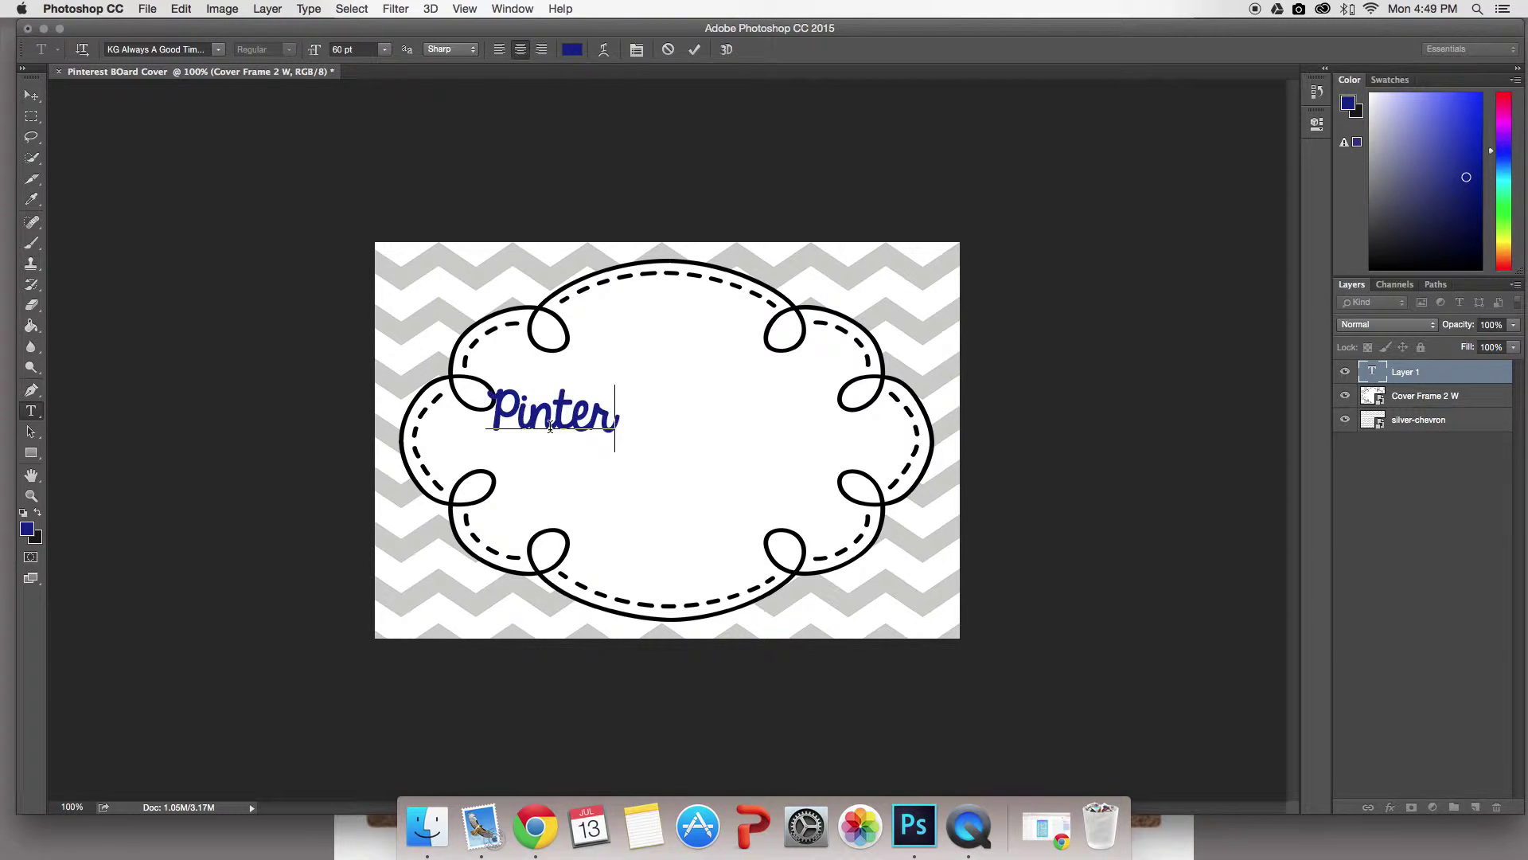
type("est")
key("Return")
type("O")
key("BackSpace")
type("BOar")
key("BackSpace")
key("BackSpace")
key("BackSpace")
type("oard Cover")
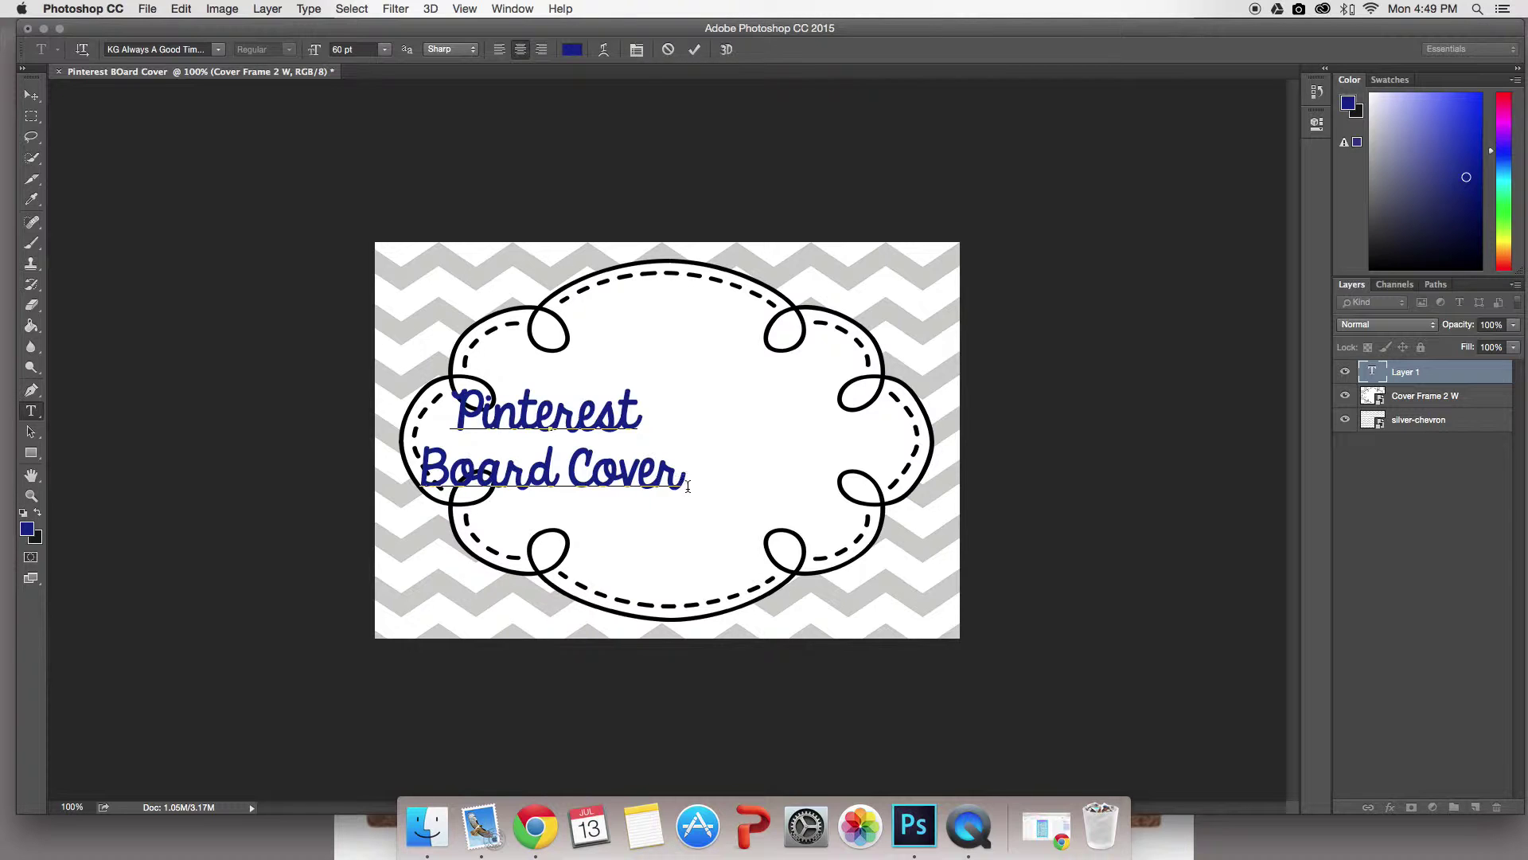
Recolour both lines of the Pinterest Board Cover text to bright green
left_click_drag(684, 481, 425, 406)
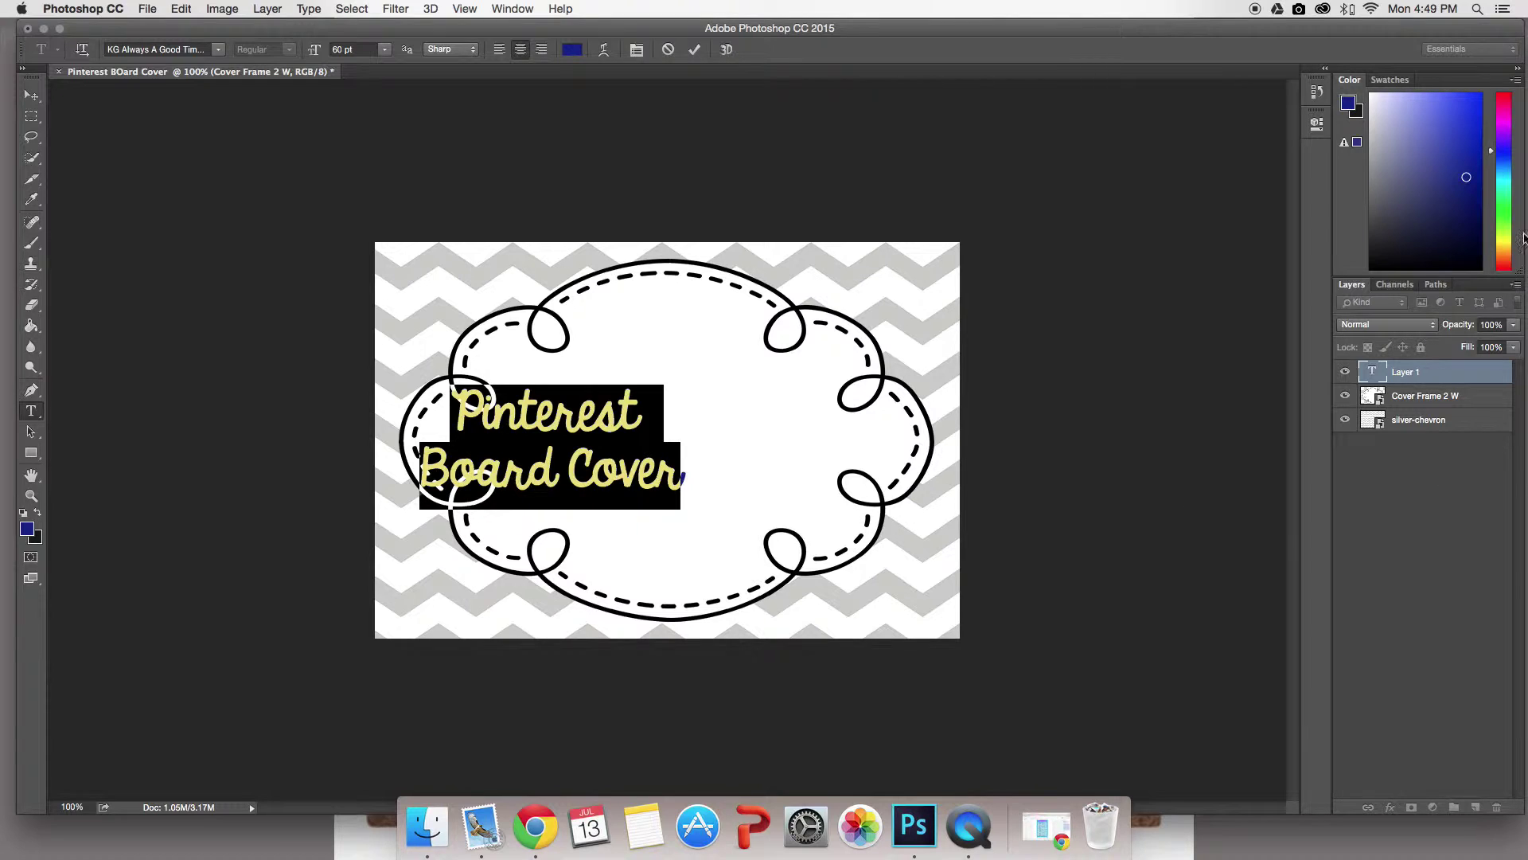
left_click_drag(1493, 156, 1492, 209)
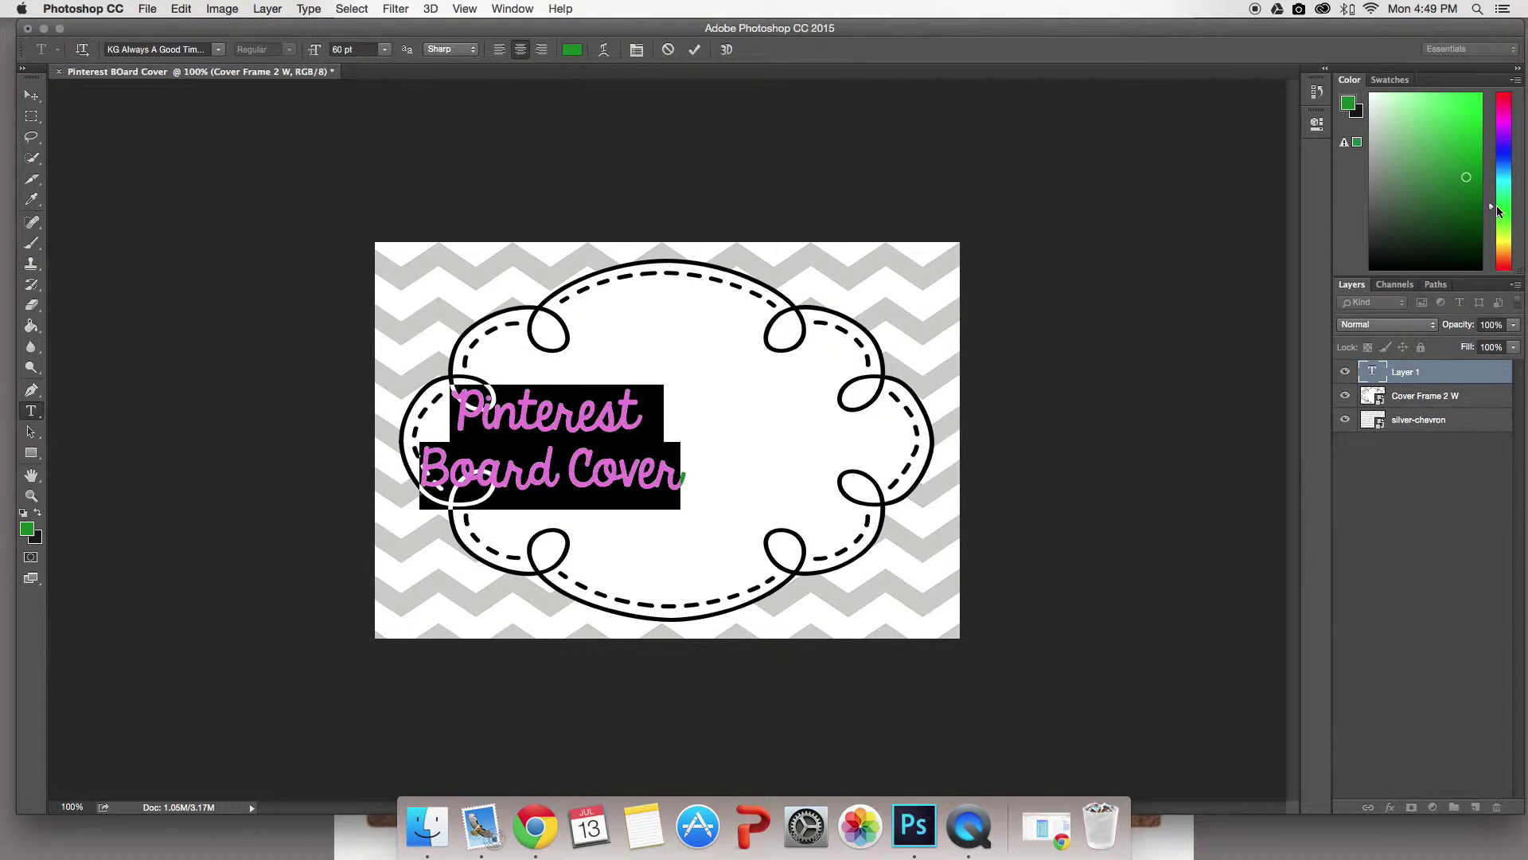
left_click_drag(1466, 176, 1459, 125)
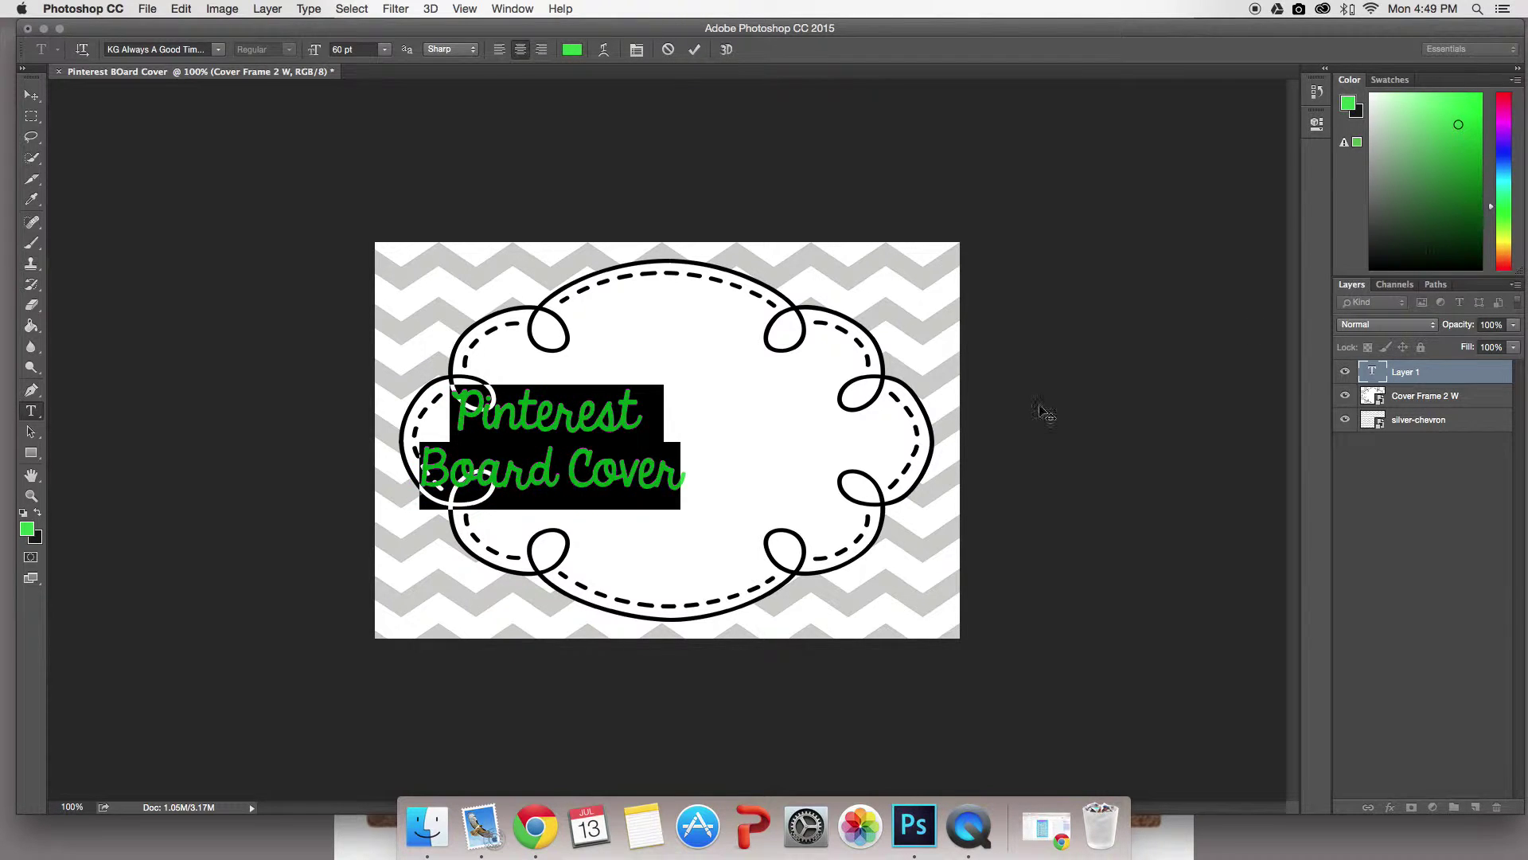
Set the whole Pinterest Board Cover text in KG Blank Space Solid Regular at 60 pt
left_click(669, 424)
left_click(684, 473)
left_click_drag(685, 473, 409, 415)
left_click(219, 50)
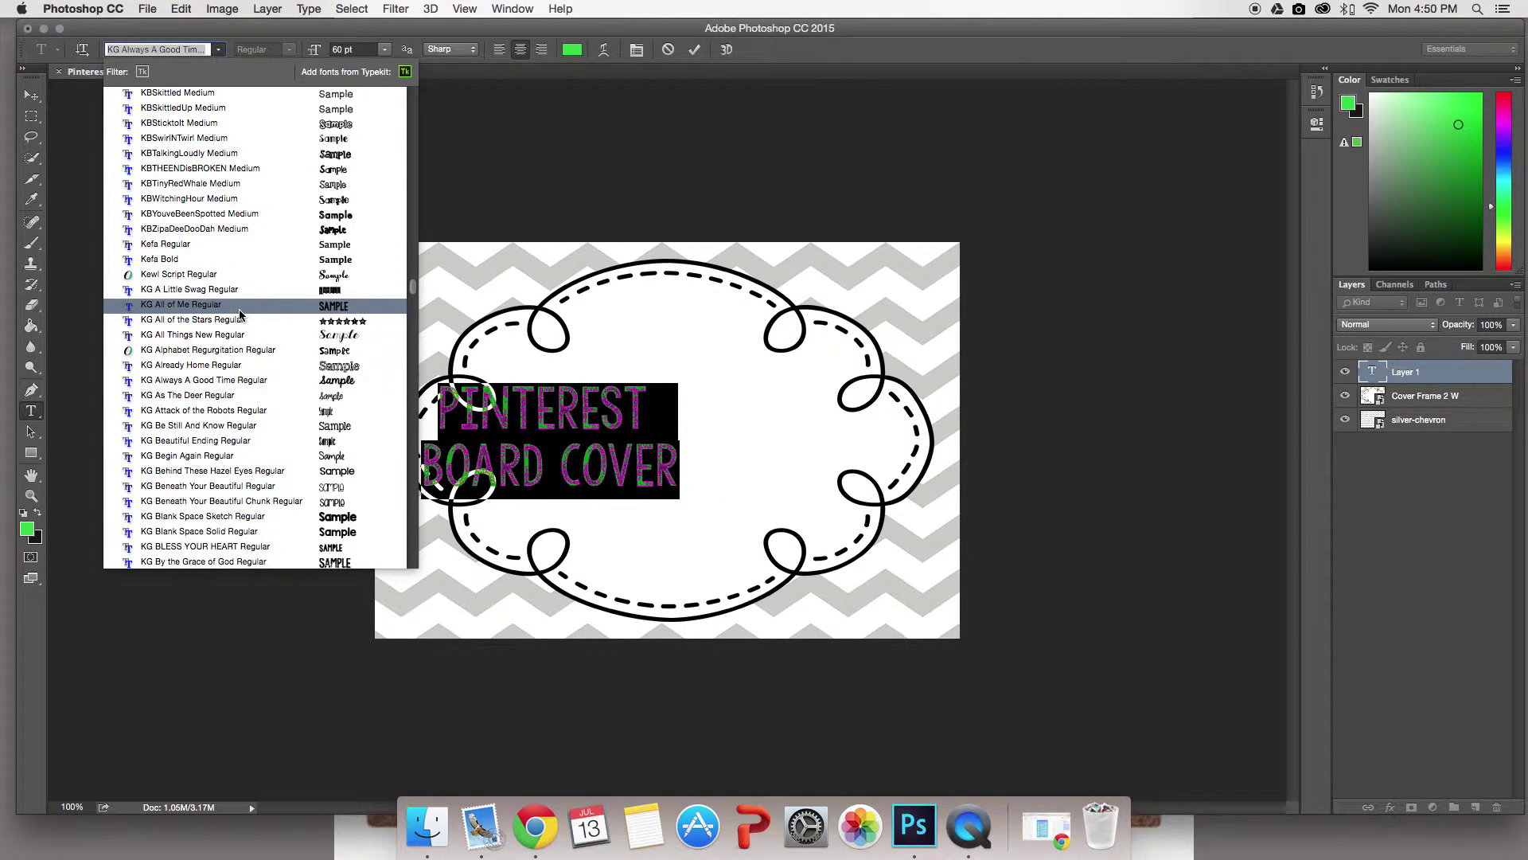
scroll(240, 315, "down", 5)
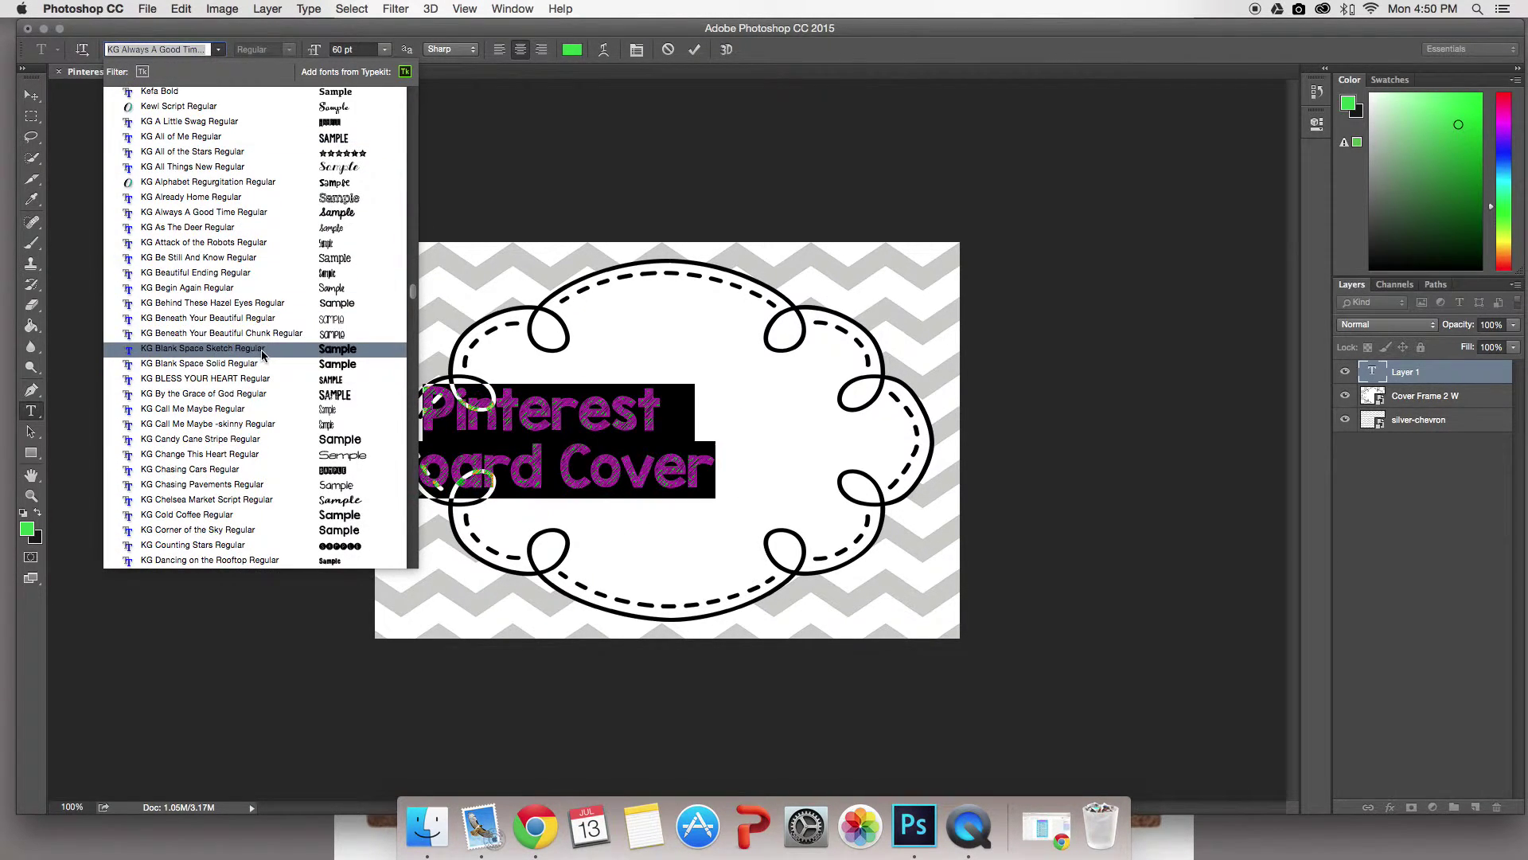
left_click(259, 363)
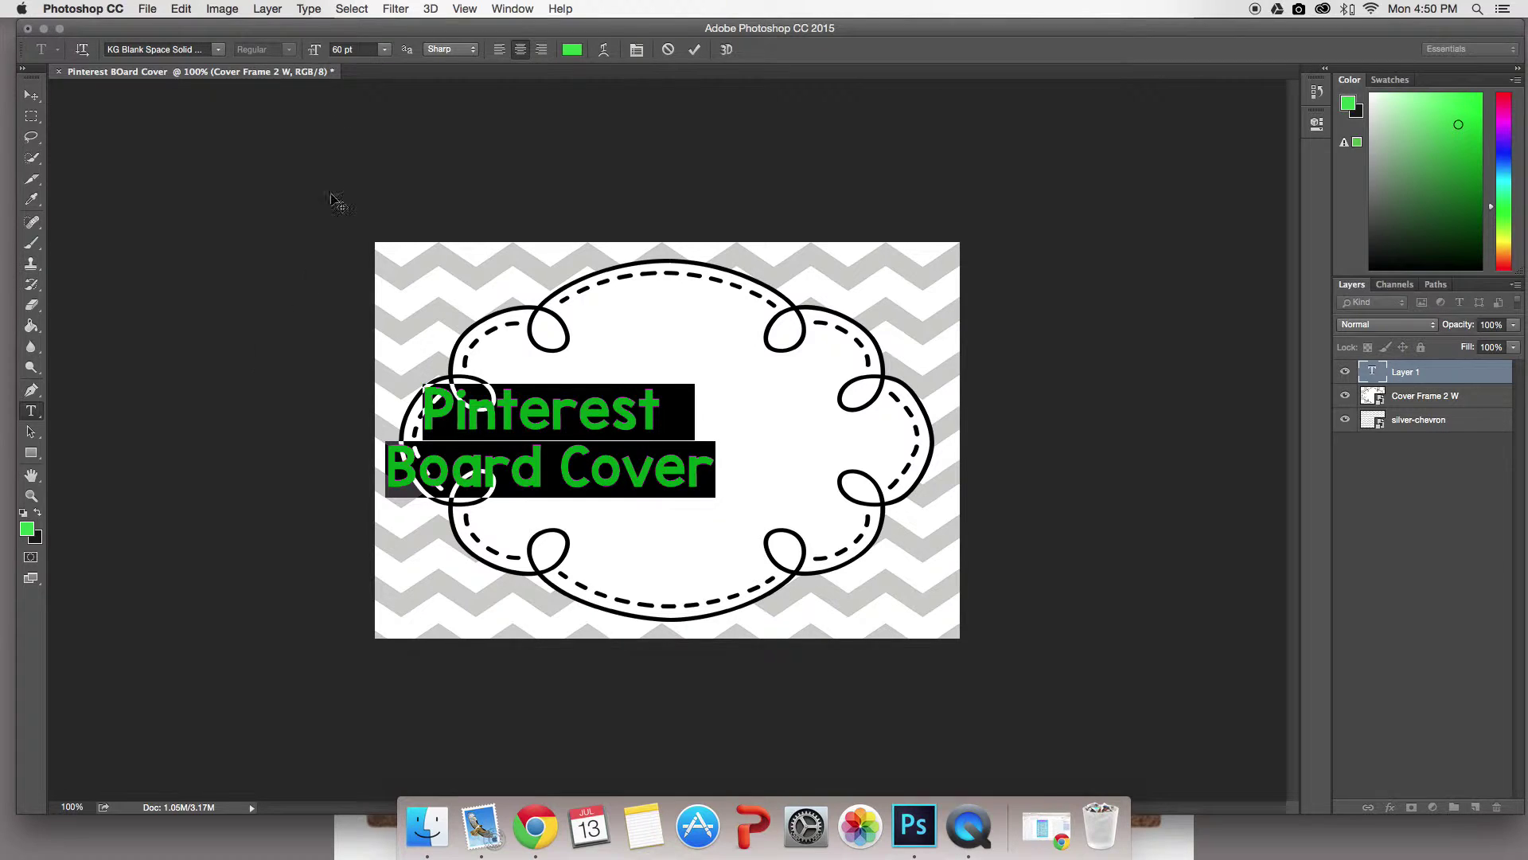
left_click(384, 50)
left_click(369, 239)
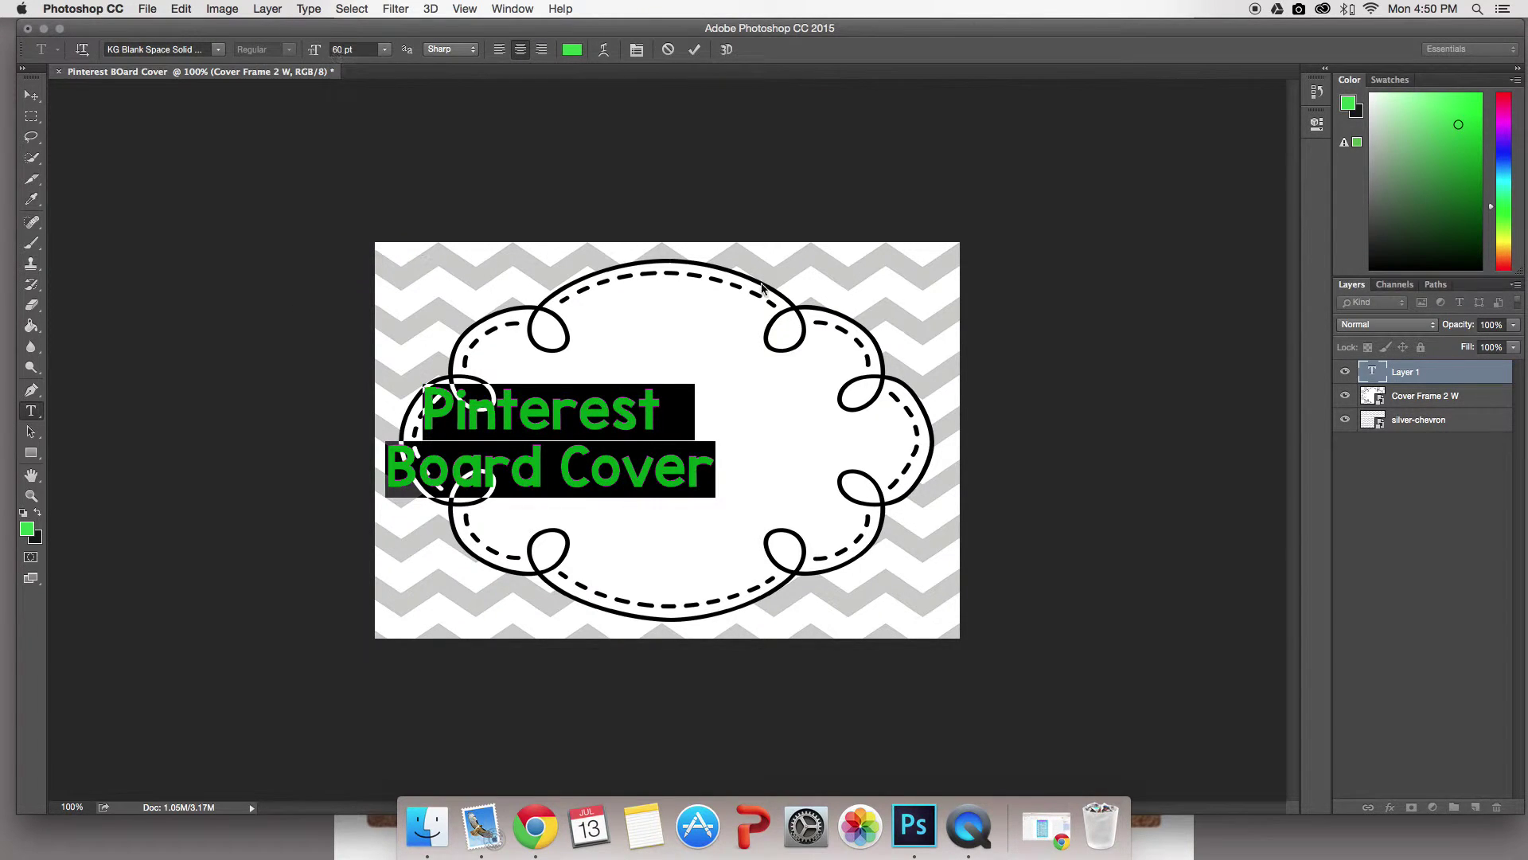